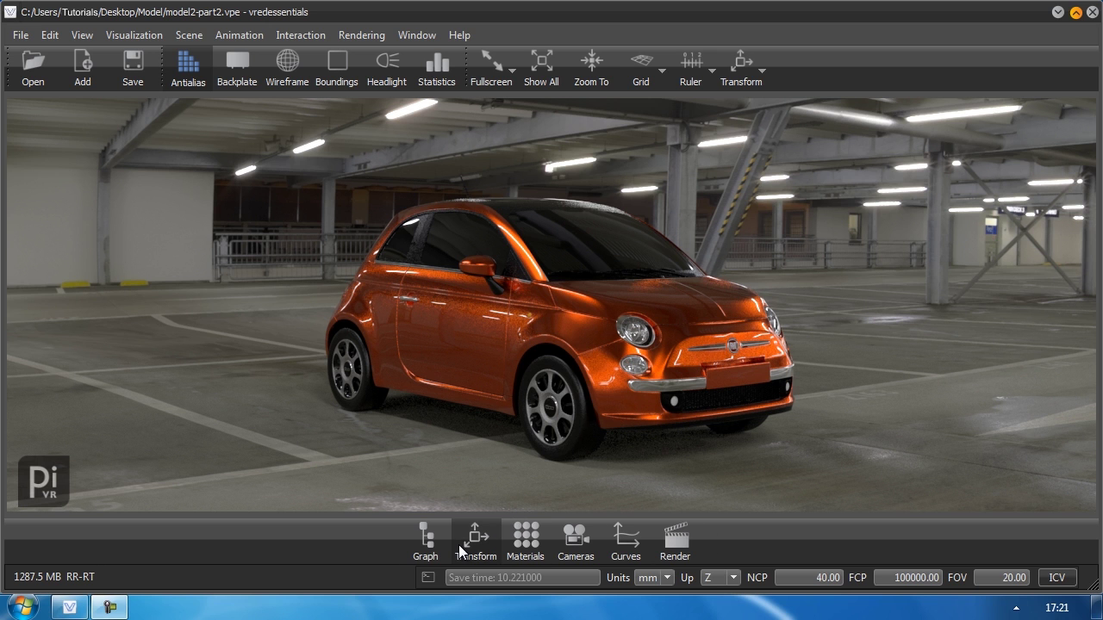
- Open the Light Editor from the Scene menu and dock it to the right of the viewport
click(193, 39)
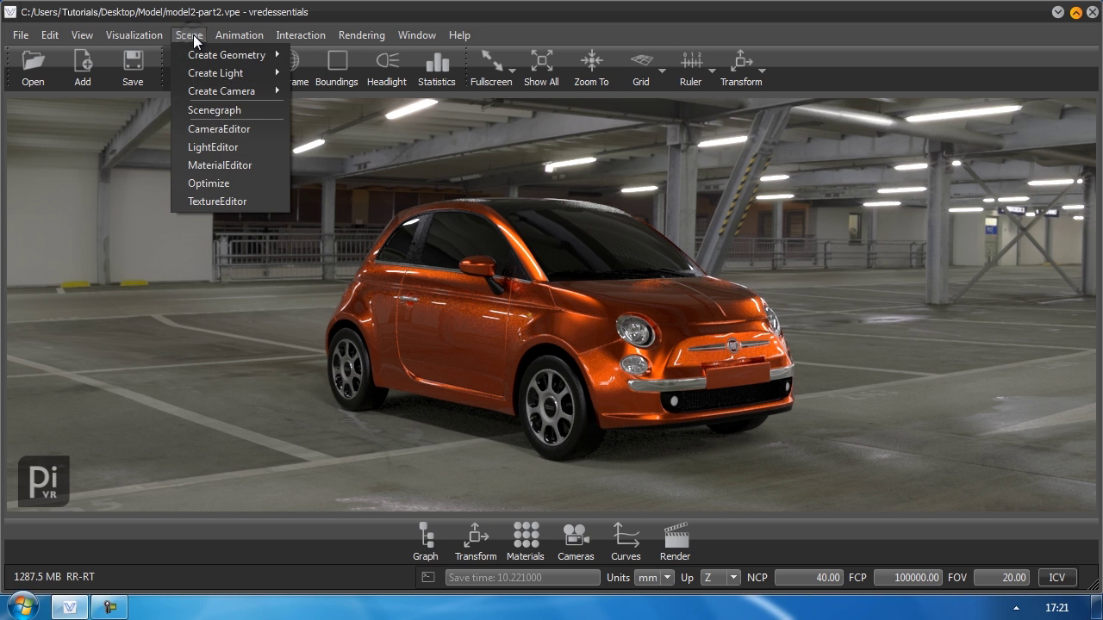
click(225, 148)
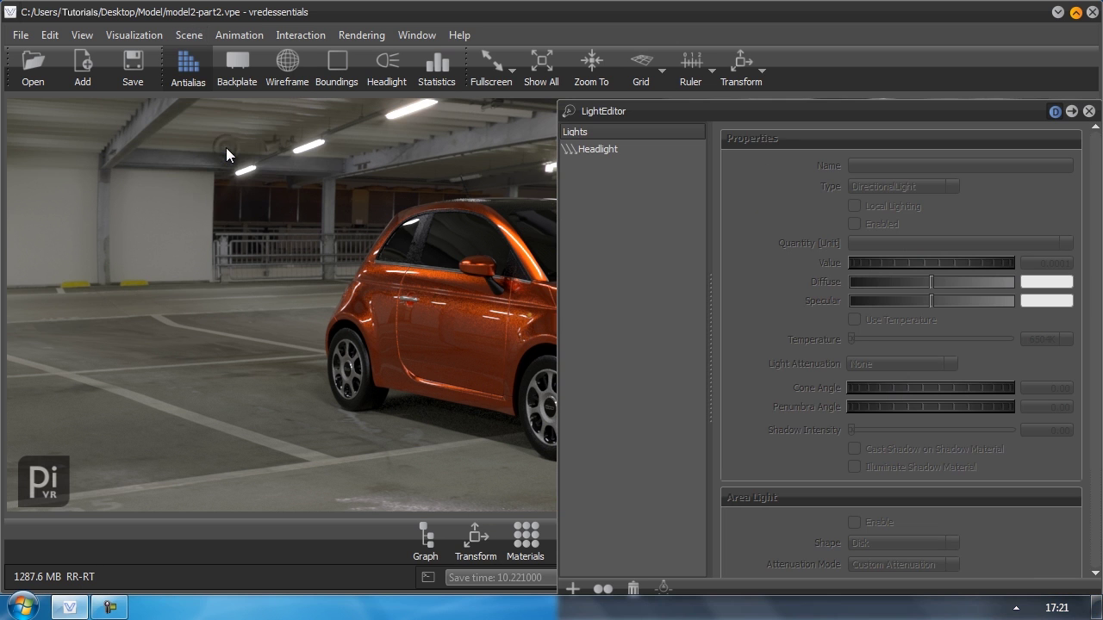
drag(939, 111, 1068, 131)
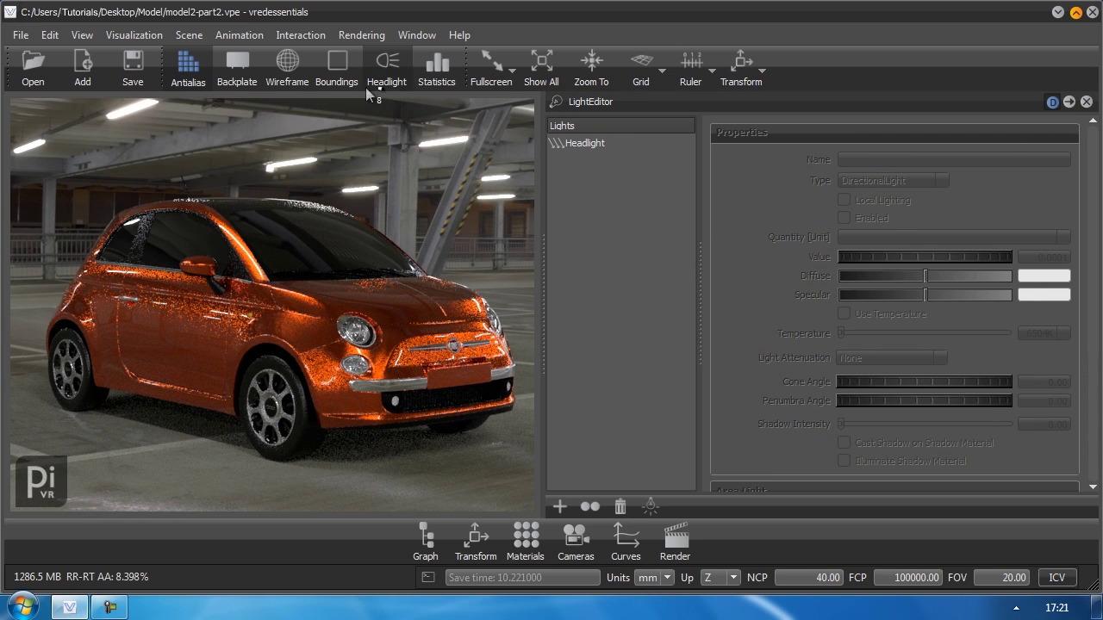
- Switch the headlight off and turn antialiasing off
click(380, 66)
click(380, 66)
click(380, 66)
click(380, 65)
click(380, 65)
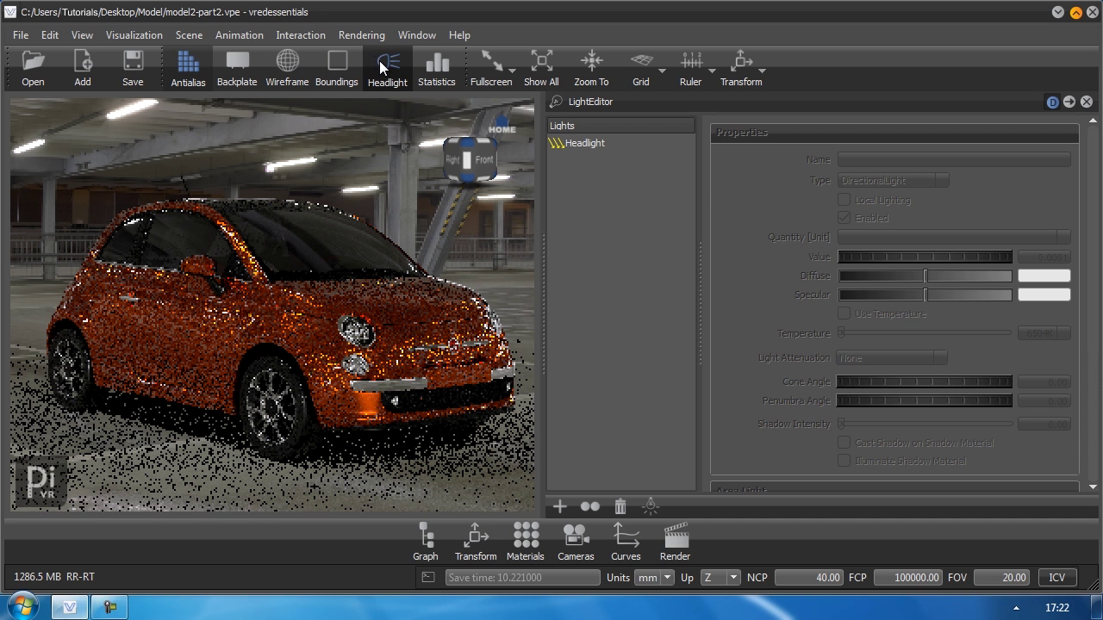
click(379, 62)
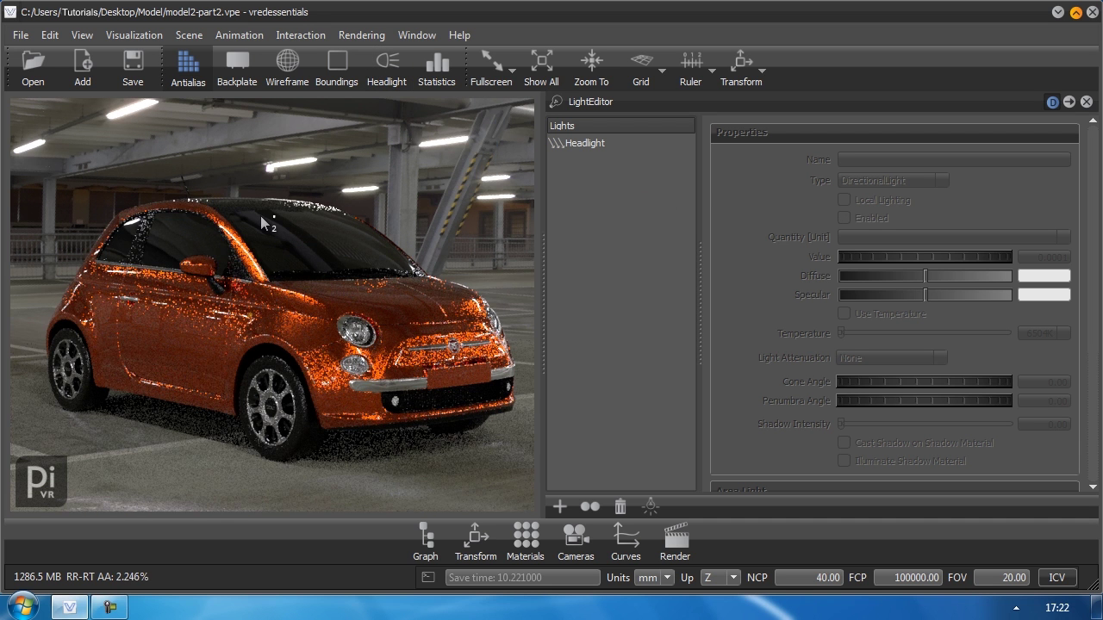
key(a)
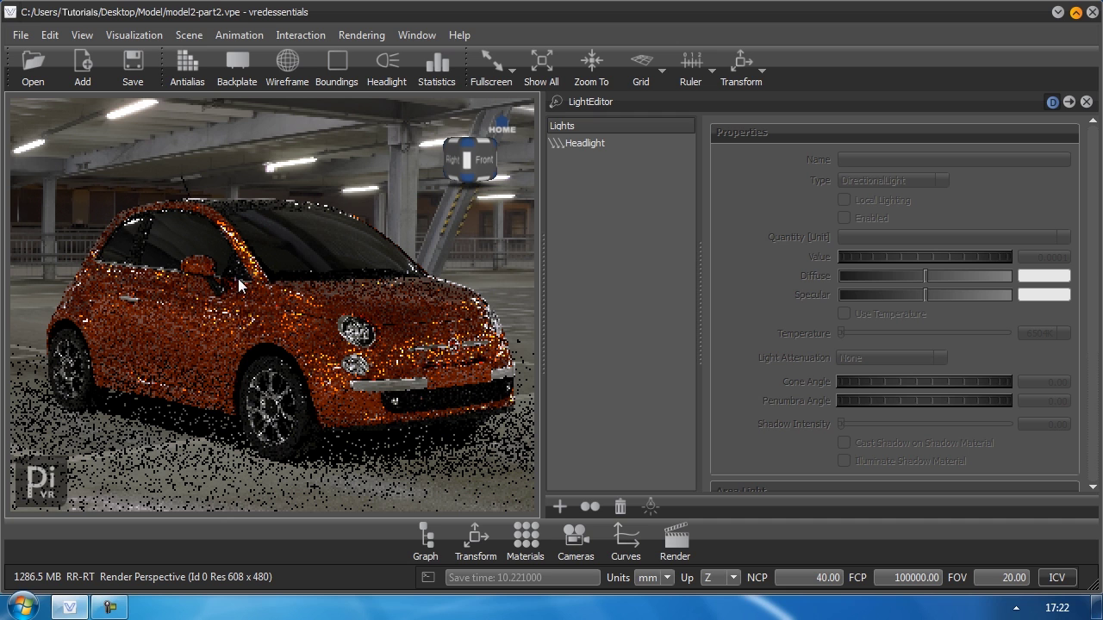
- Add a spot light, SpotLight, with intensity 1.00, cone angle 45.00 and penumbra 2.00
right_click(577, 170)
mouse_move(613, 174)
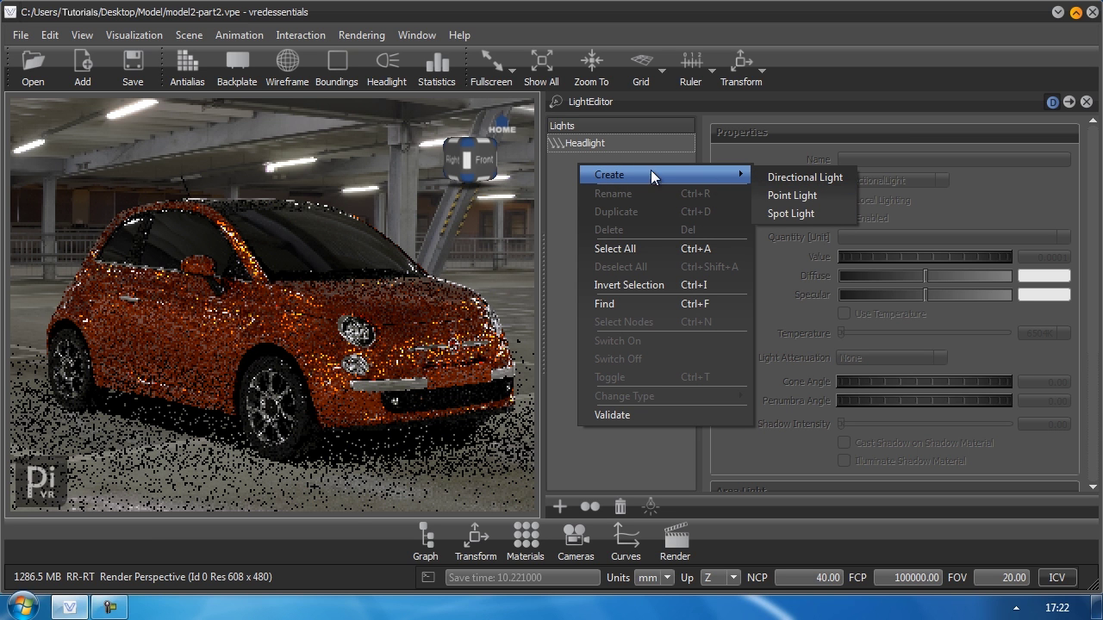
click(569, 160)
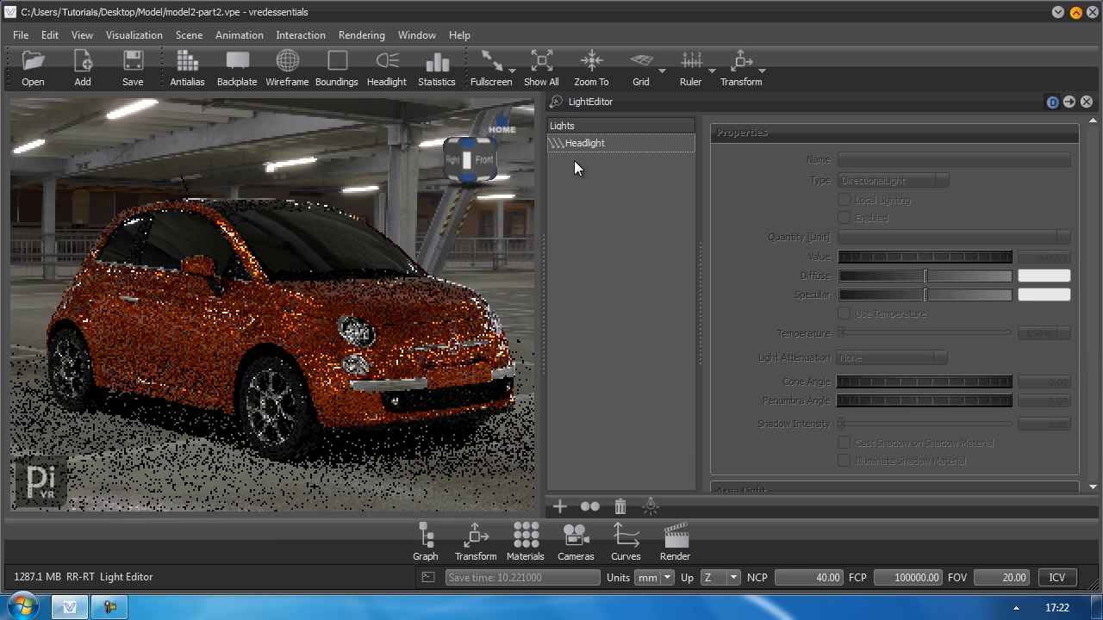
right_click(570, 163)
mouse_move(614, 173)
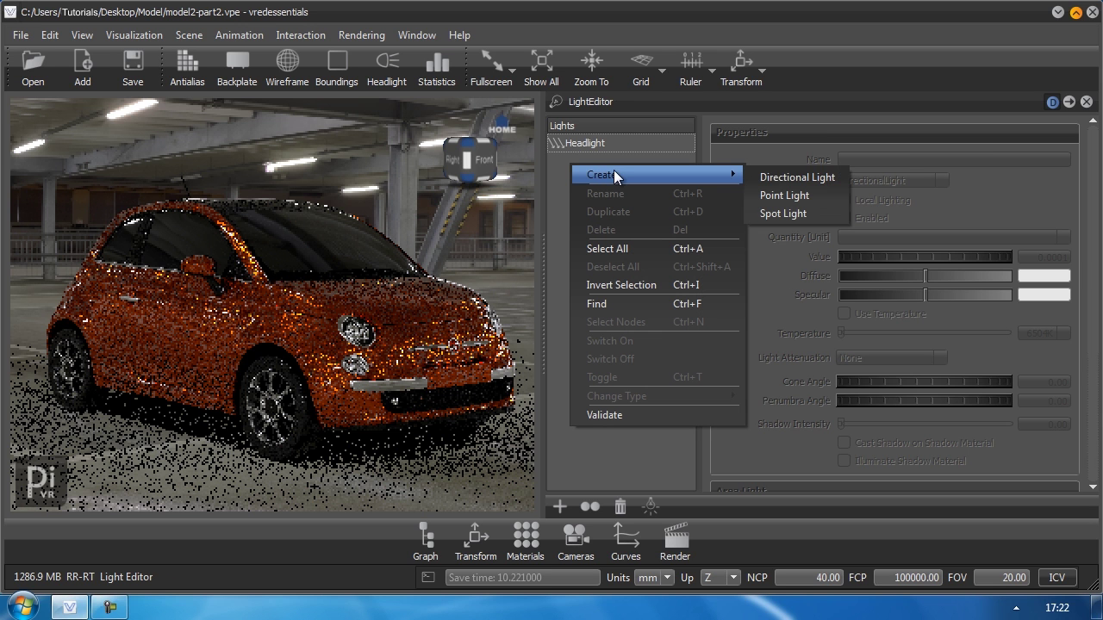
click(815, 211)
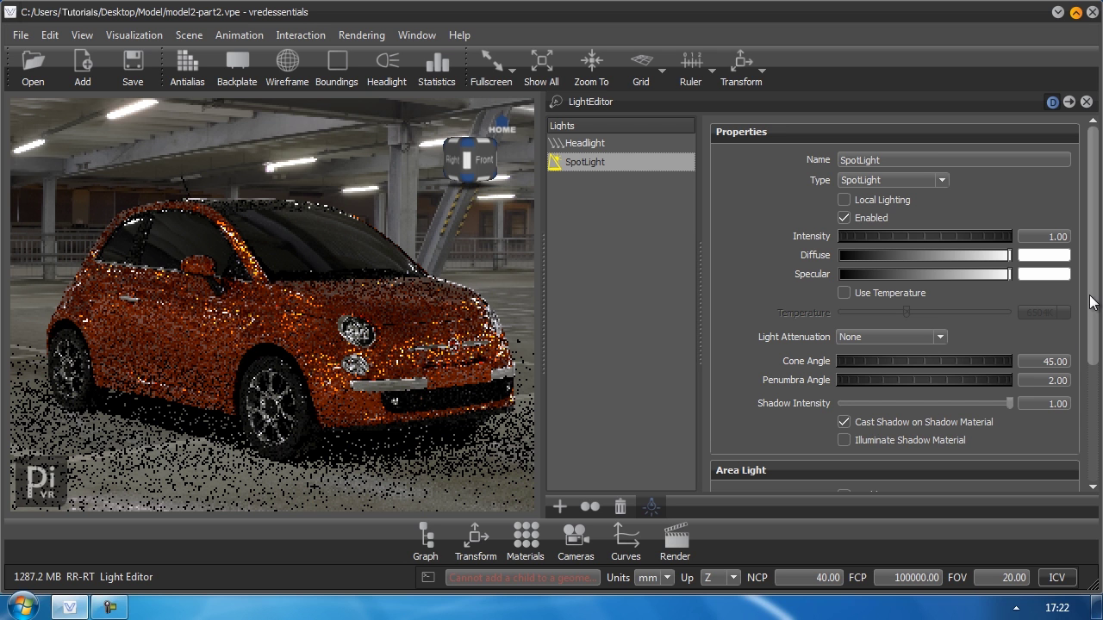
drag(1095, 269, 1090, 215)
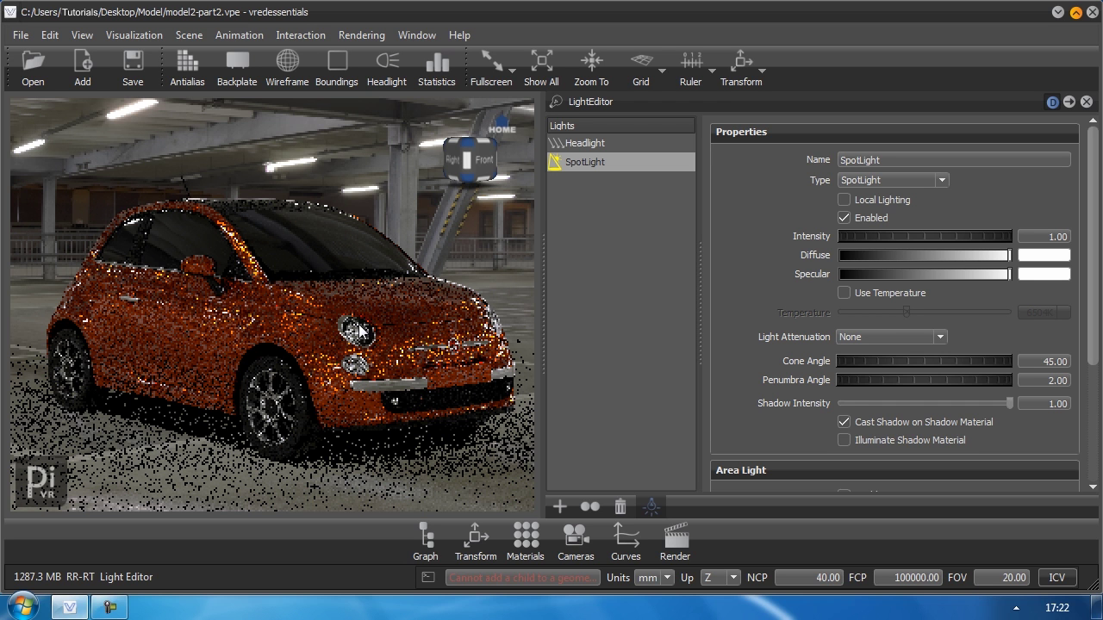
- Enable the spotlight's Transform tool and switch the viewport to the Top view of the car
click(747, 65)
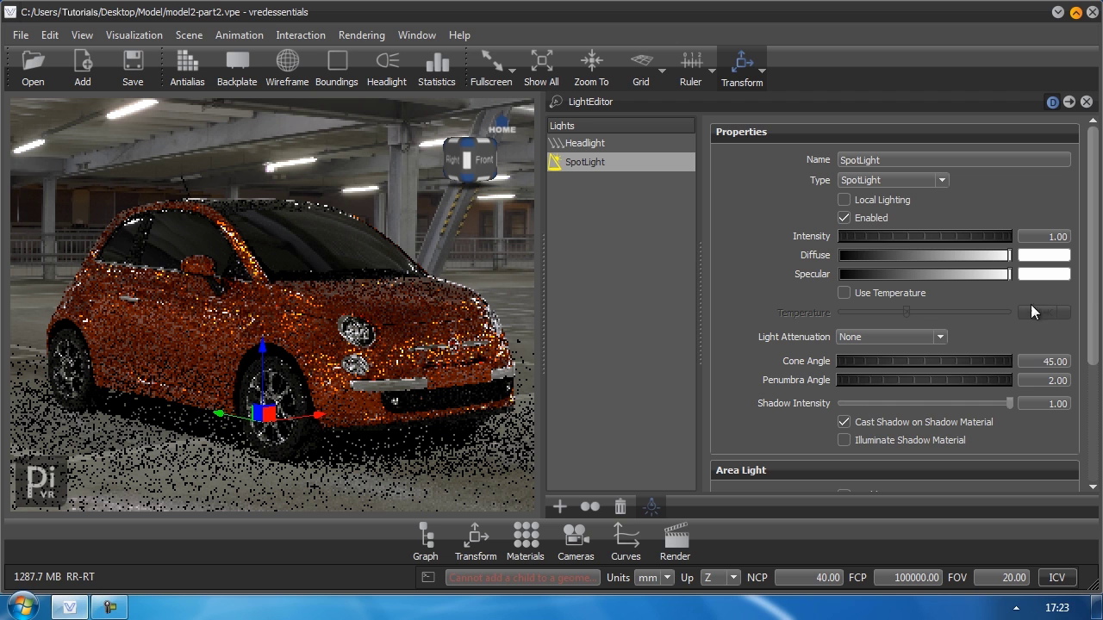
scroll(1093, 296, down, 2)
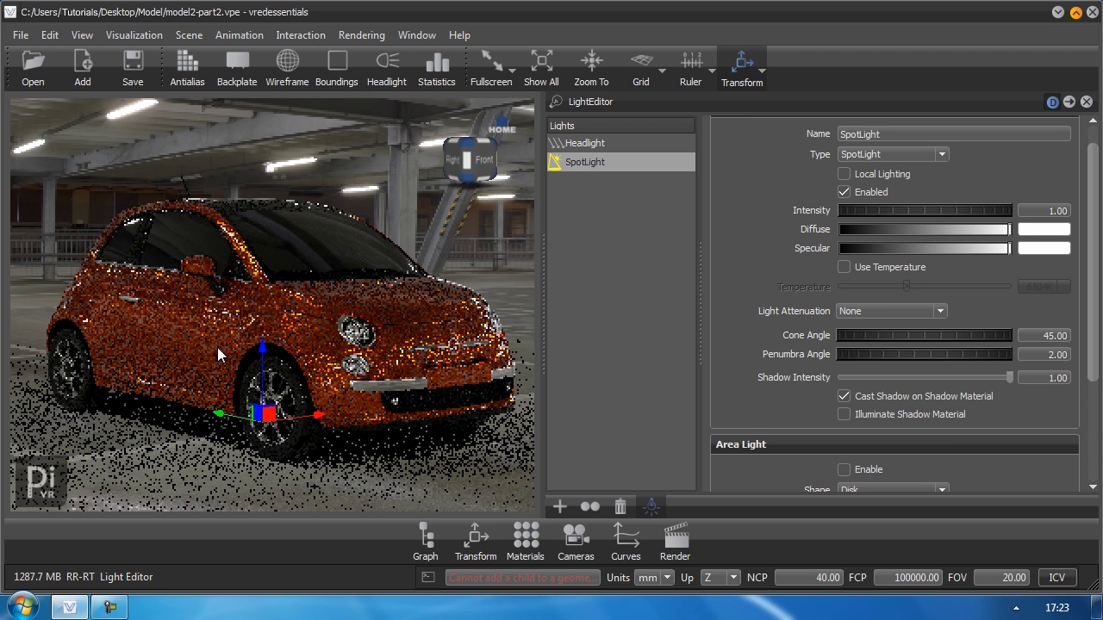
drag(384, 351, 366, 484)
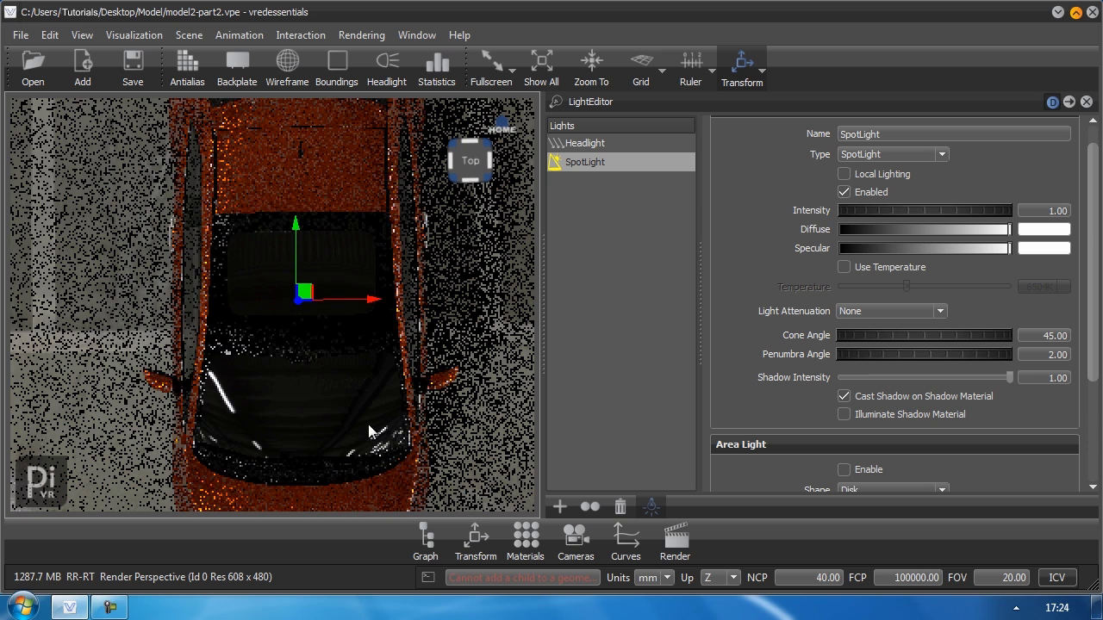
drag(371, 421, 363, 398)
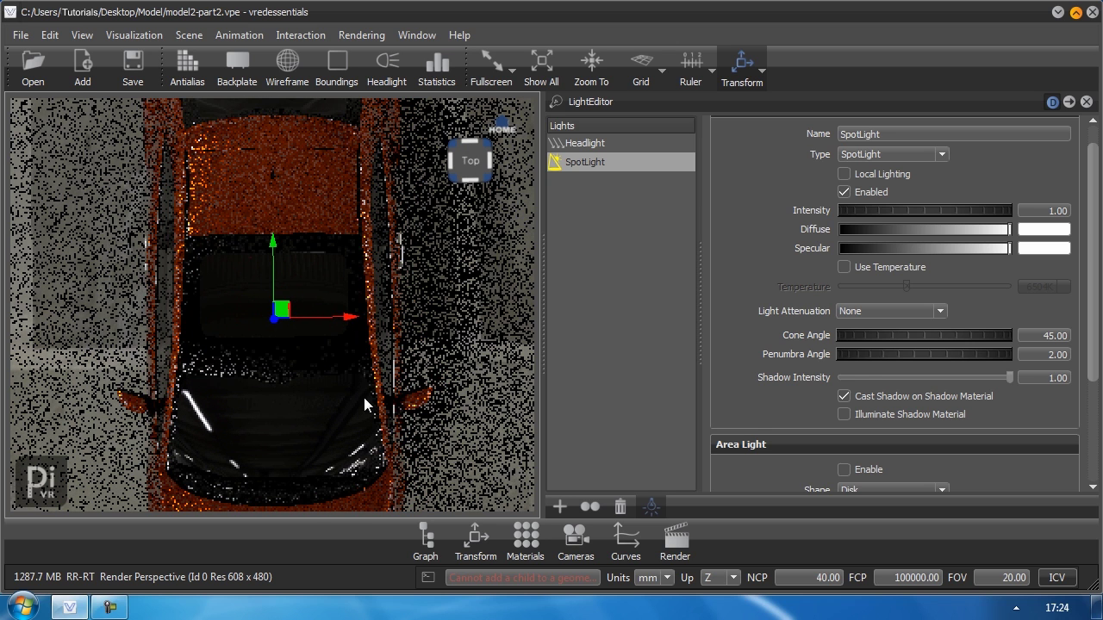
click(469, 160)
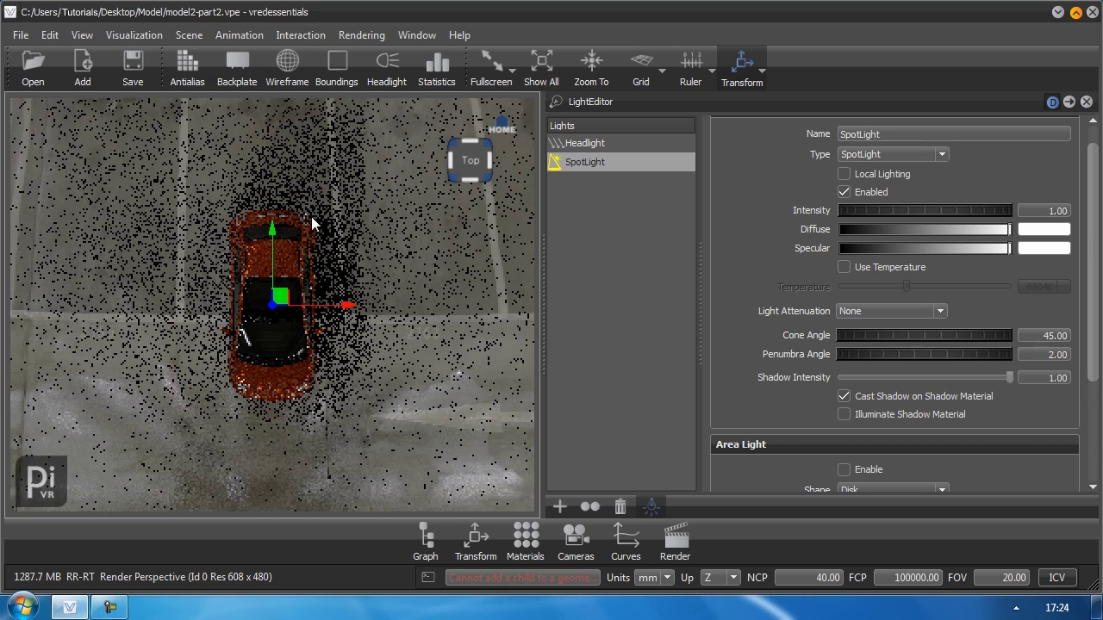
- Zoom and pan in close over the car's roof
scroll(313, 221, up, 5)
scroll(357, 394, up, 5)
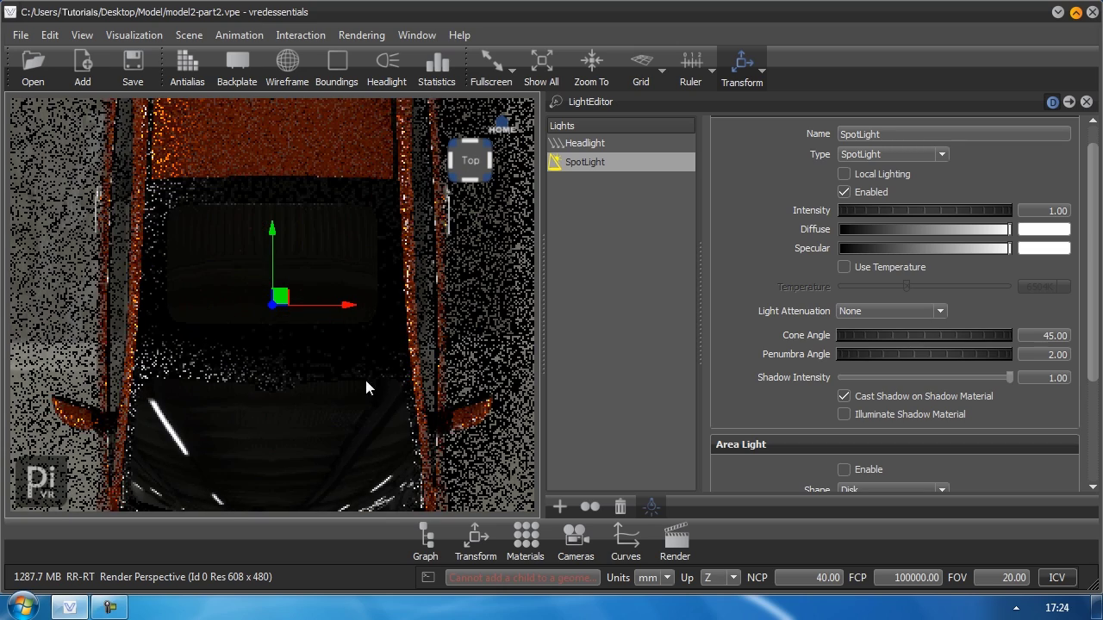
middle_drag(362, 424, 390, 422)
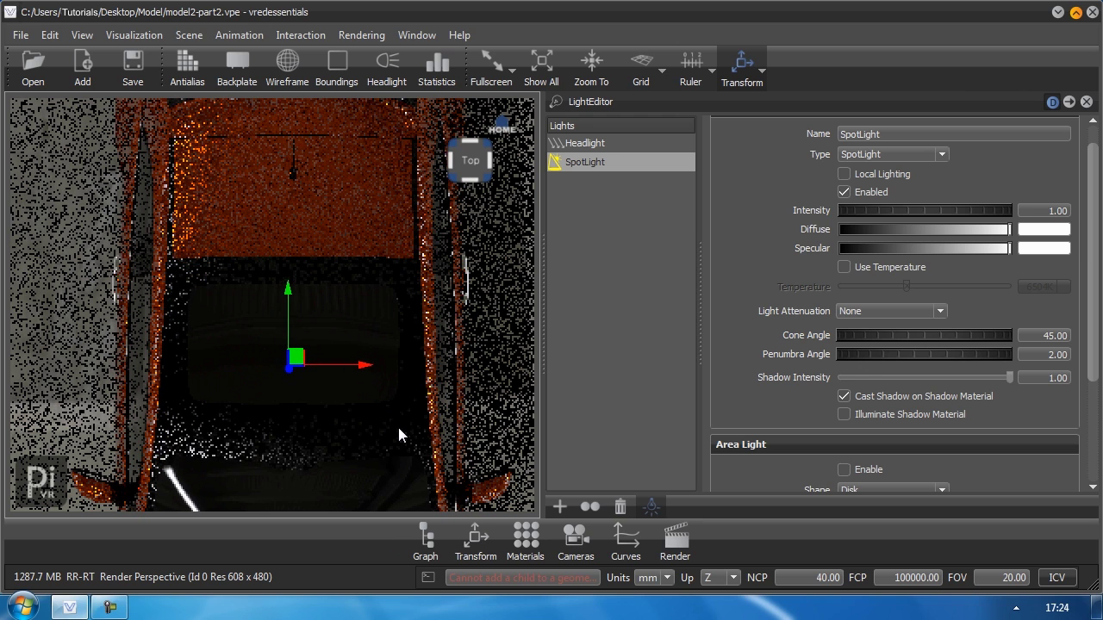
scroll(404, 394, up, 1)
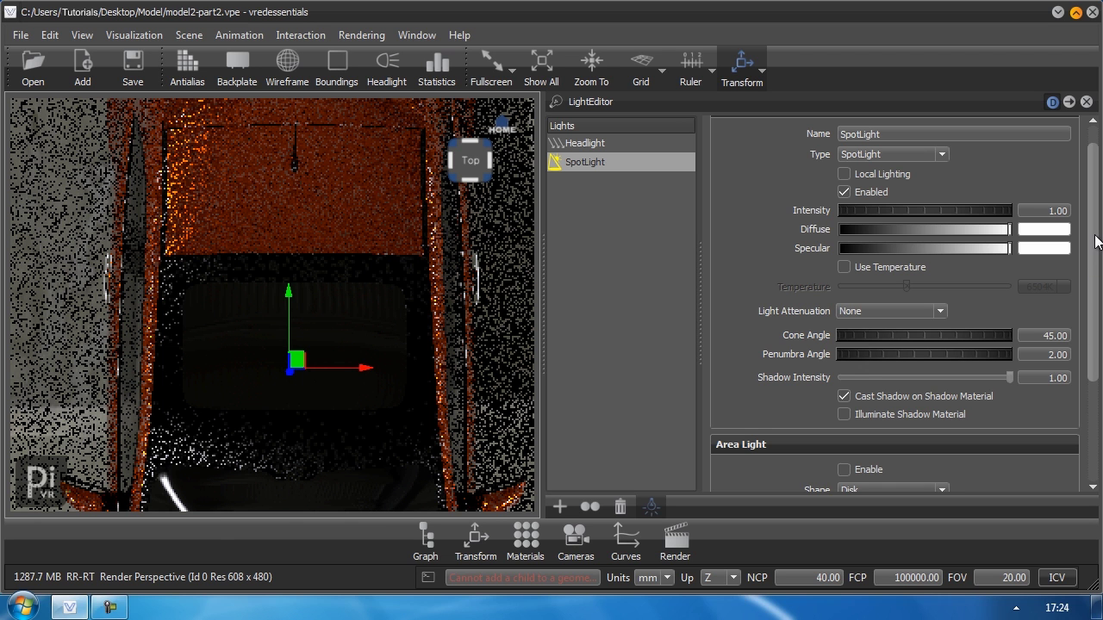
drag(1094, 239, 1096, 360)
- Place the SpotLight at the top-down camera position with Get from Camera, then view it obliquely
click(798, 474)
scroll(1095, 436, down, 2)
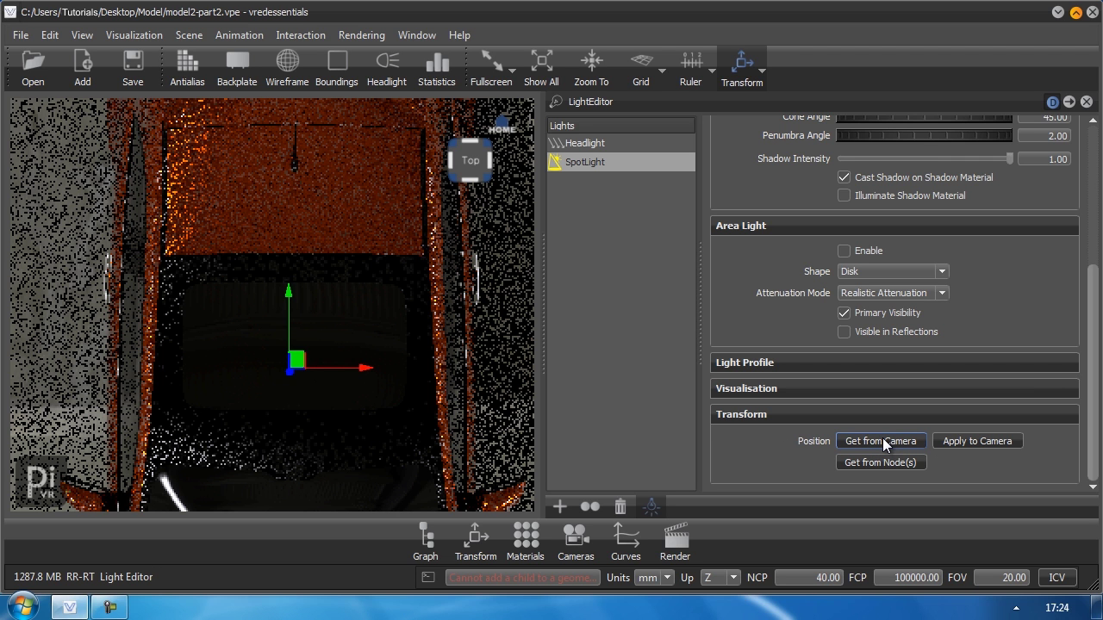
click(883, 439)
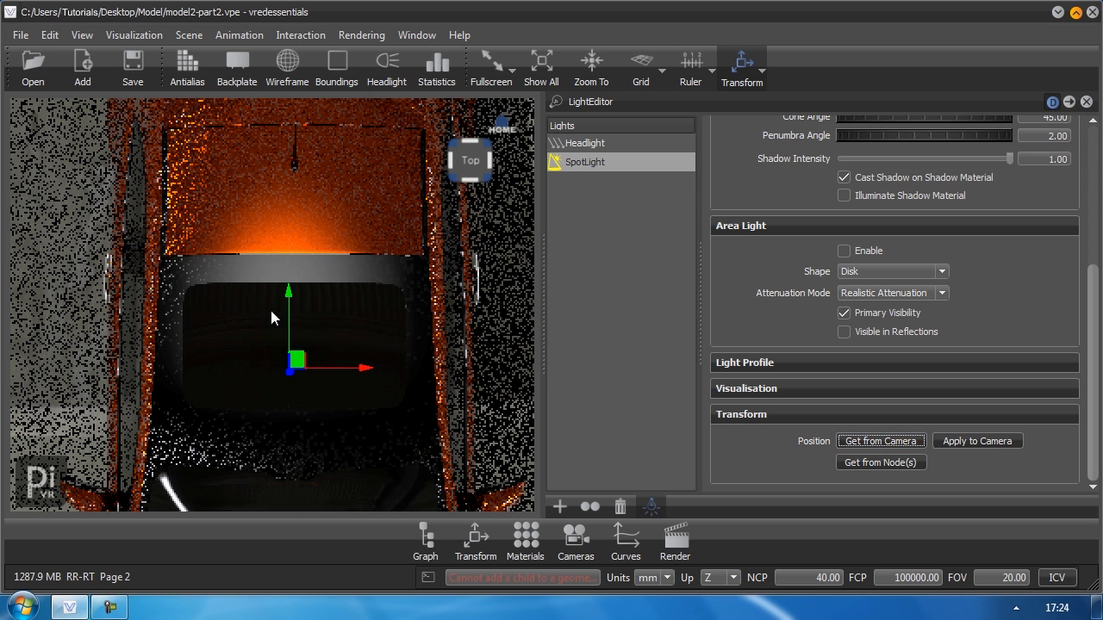
drag(244, 349, 384, 130)
drag(366, 296, 376, 337)
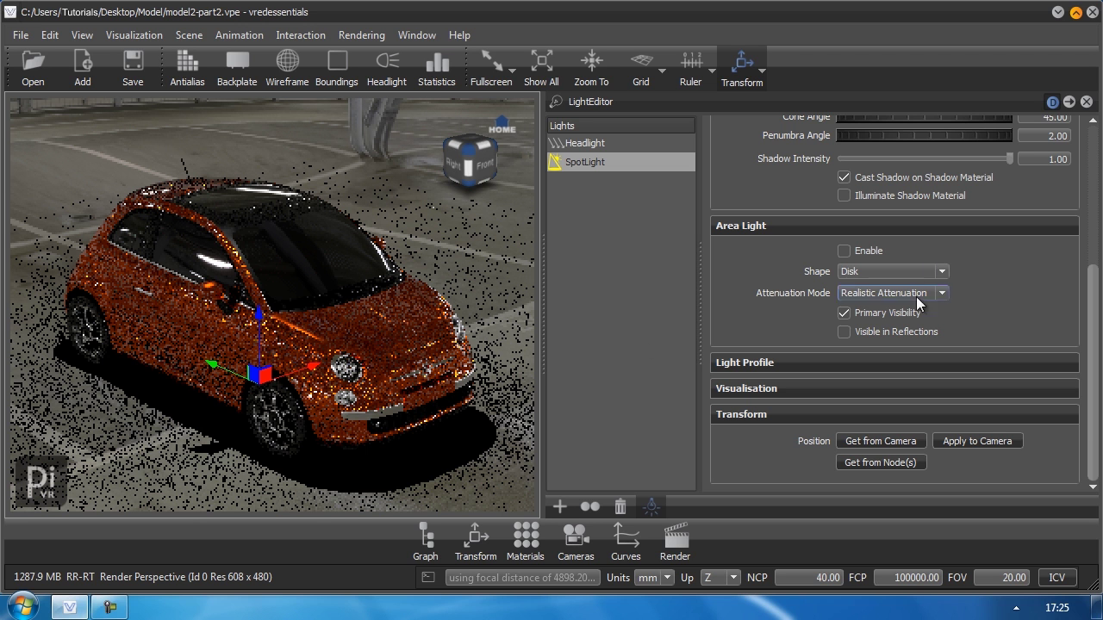
drag(1091, 427, 1093, 272)
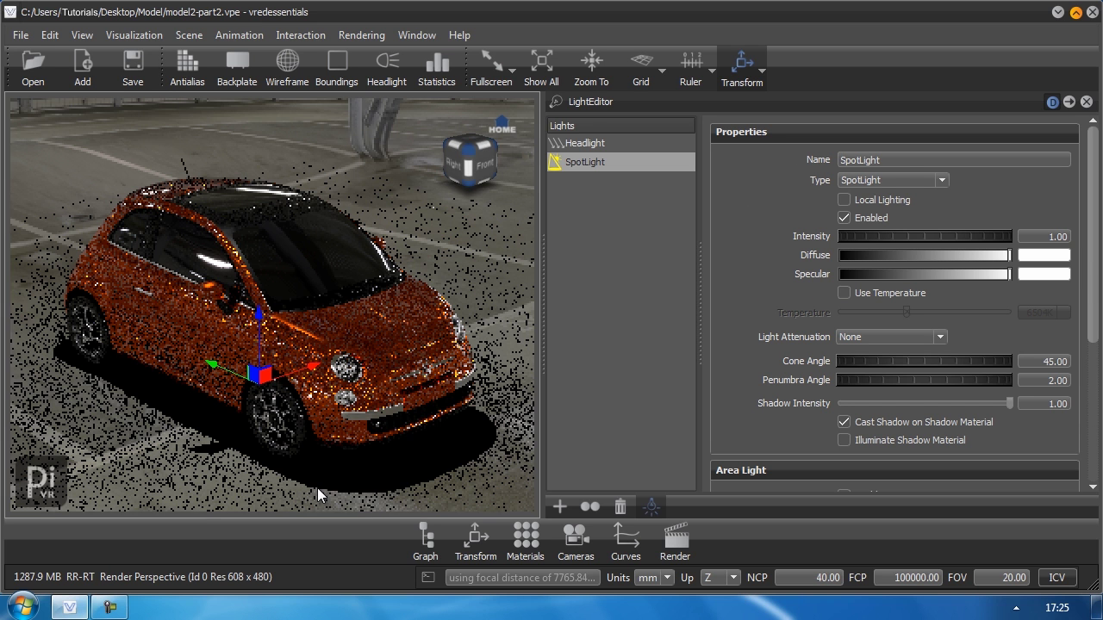
drag(318, 276, 232, 299)
key(a)
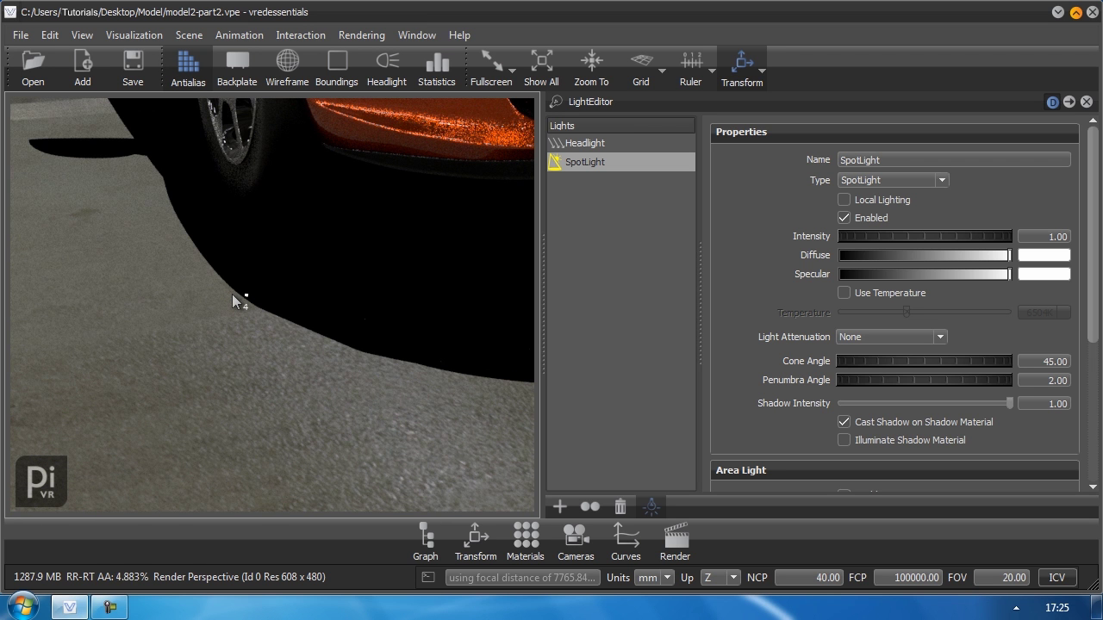
drag(231, 309, 342, 473)
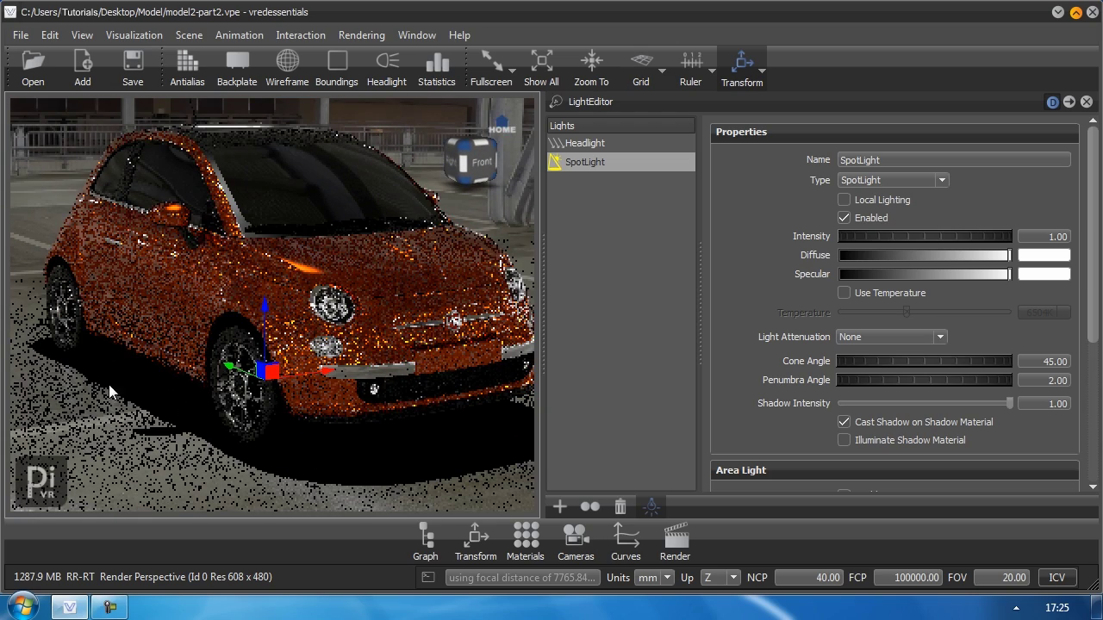
drag(354, 199, 386, 394)
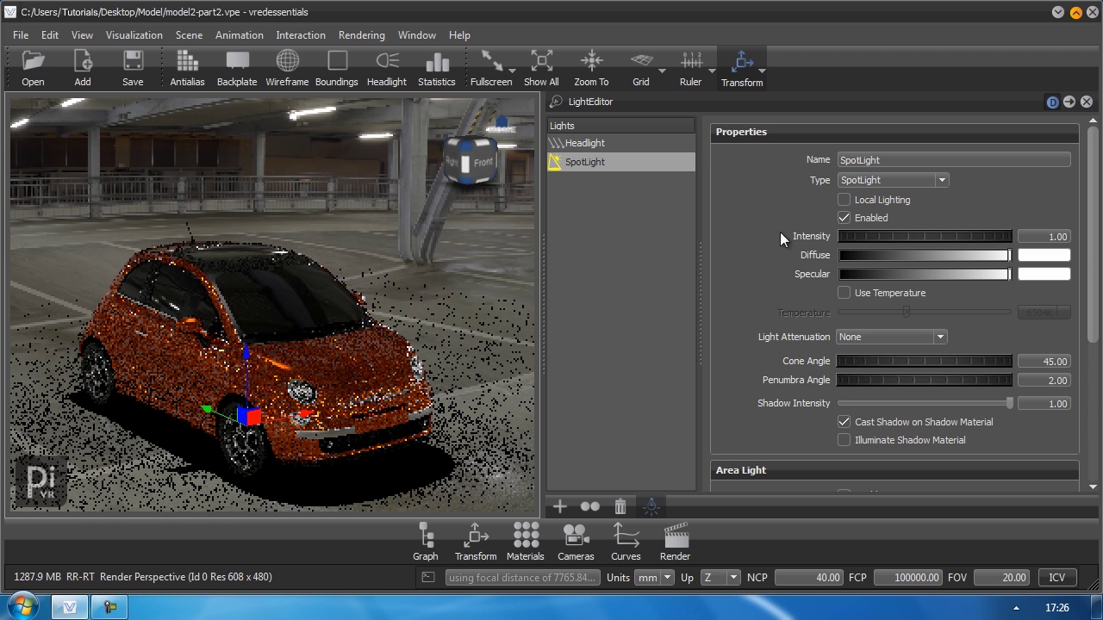
scroll(1095, 232, down, 5)
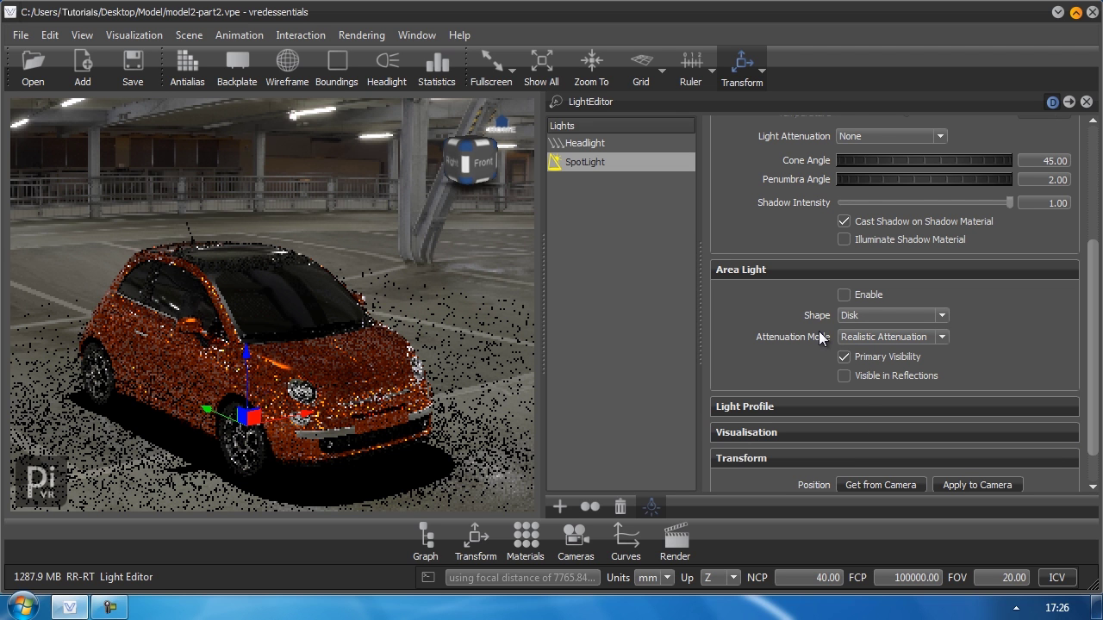
- Enable the SpotLight's area light and set its shape to Rectangle
click(847, 295)
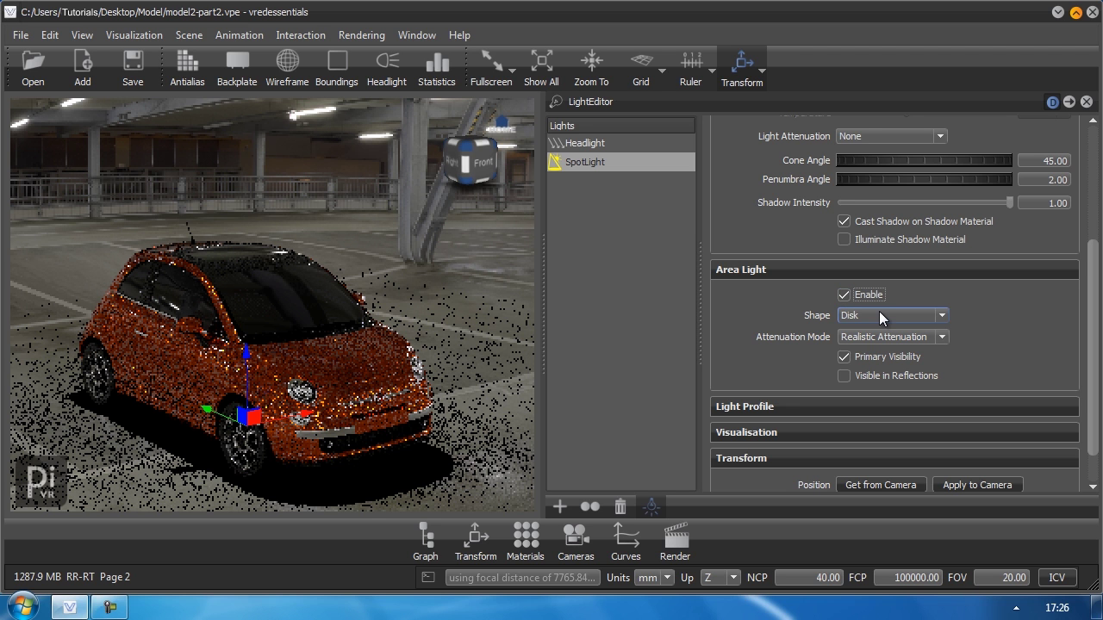
click(879, 312)
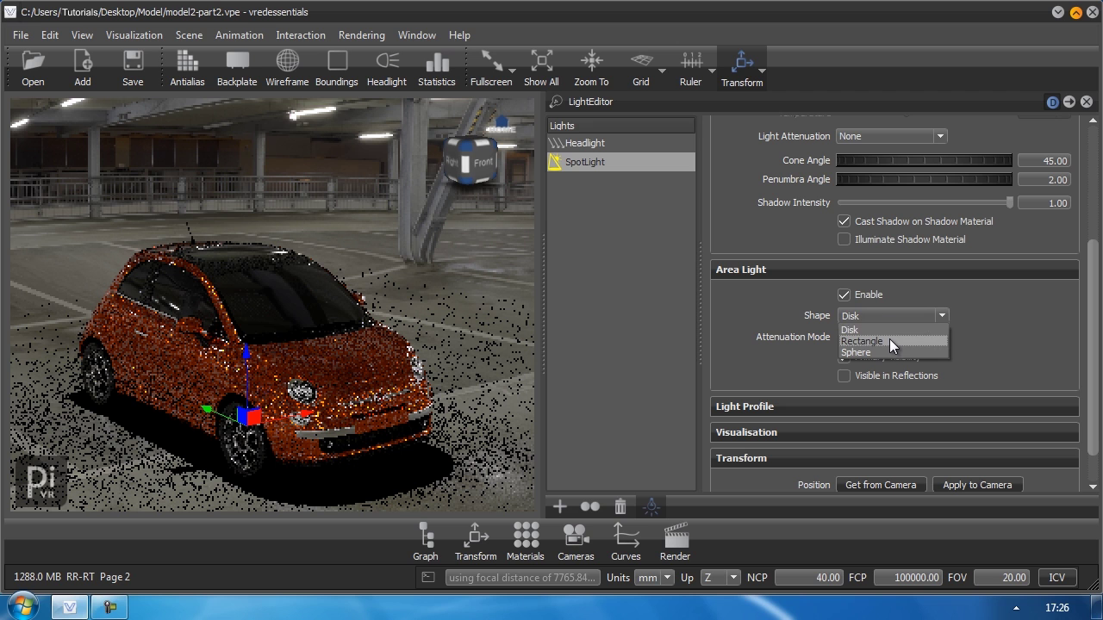
click(888, 339)
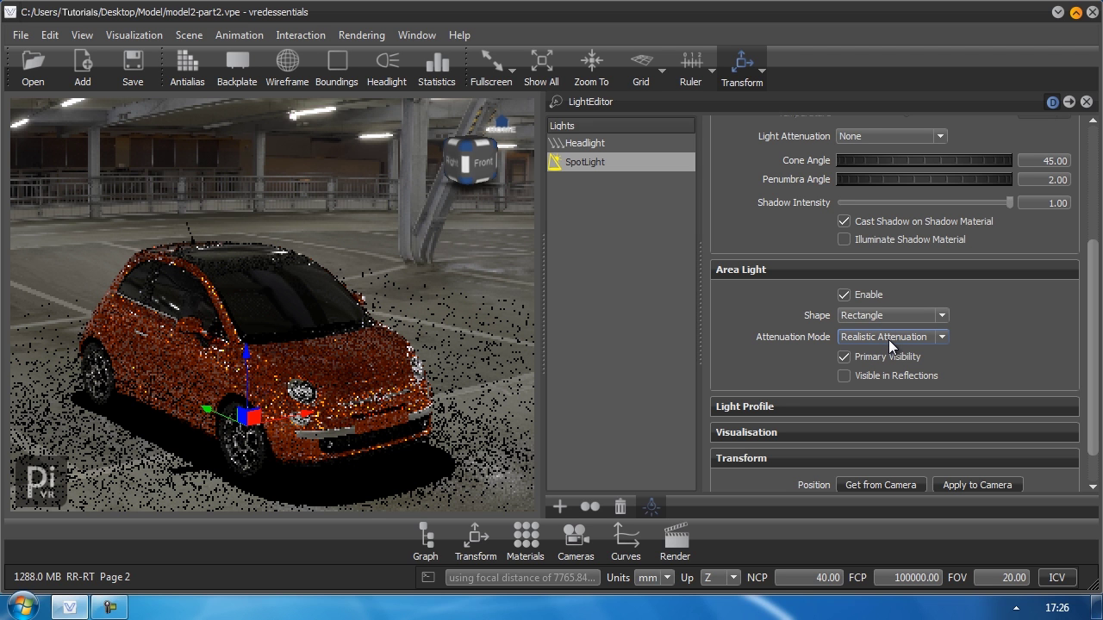
drag(362, 407, 293, 258)
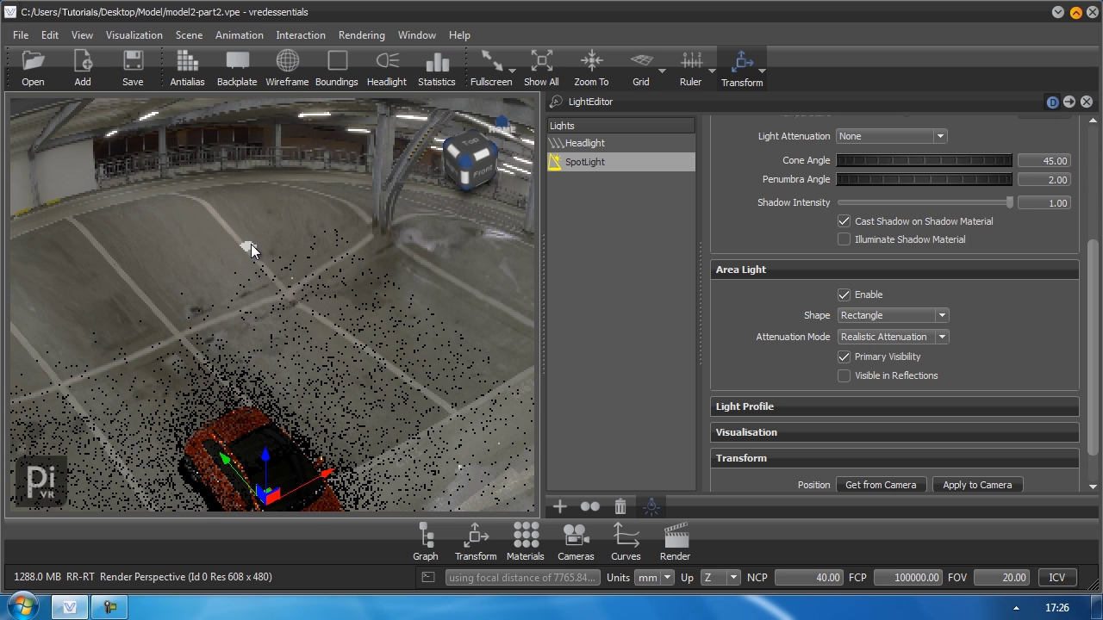
- Drag the SpotLight down along its Z axis to just above the car and switch antialiasing back on
scroll(250, 240, up, 5)
drag(287, 386, 395, 375)
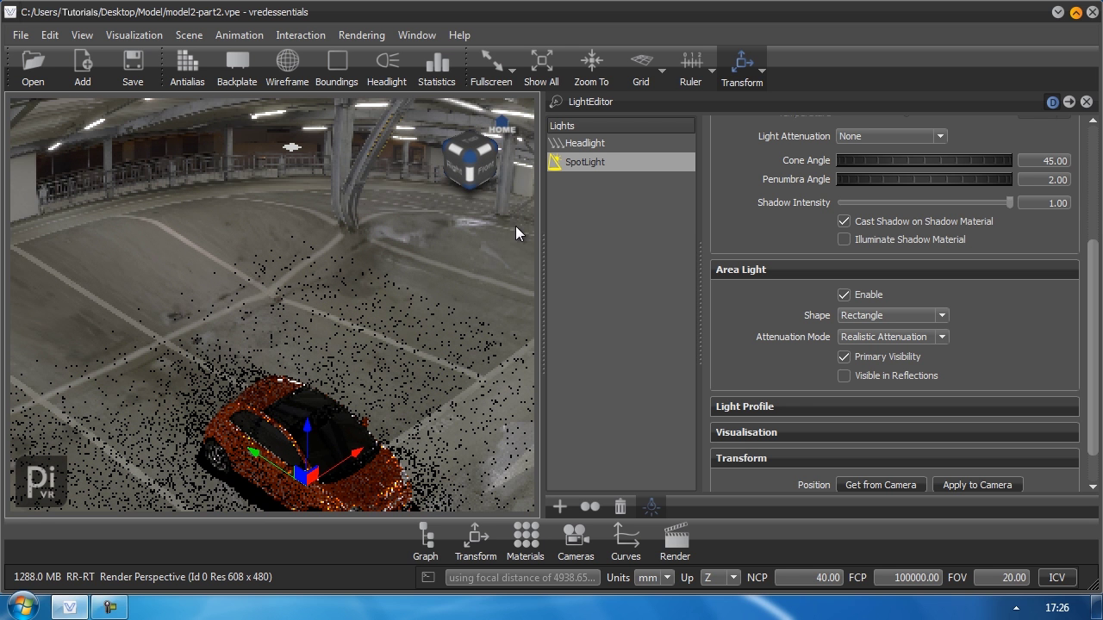
click(579, 162)
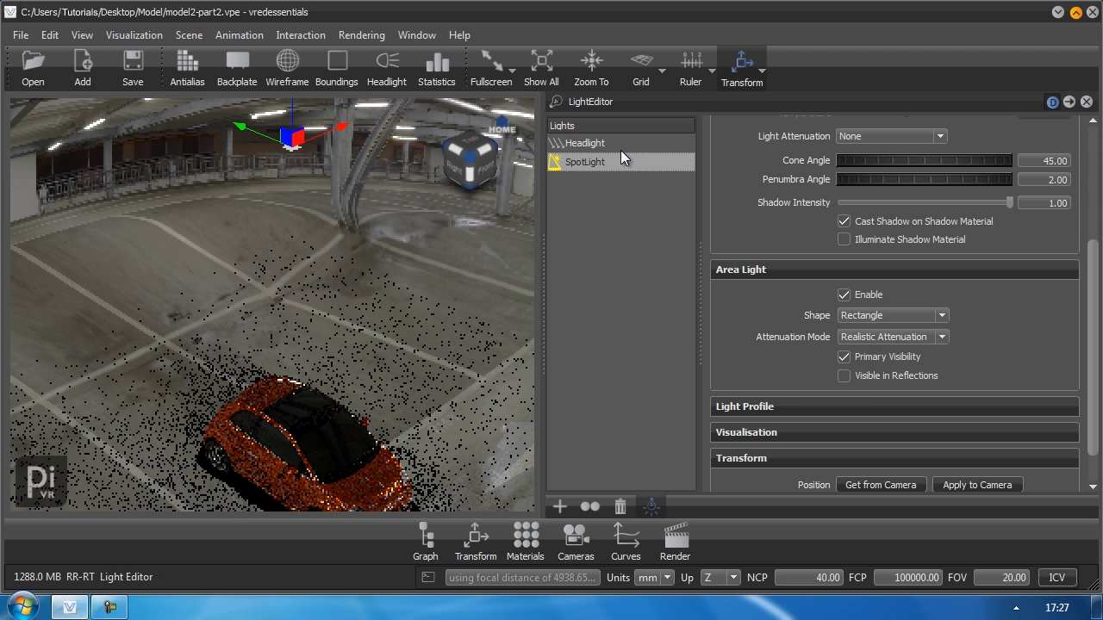
drag(389, 324, 392, 301)
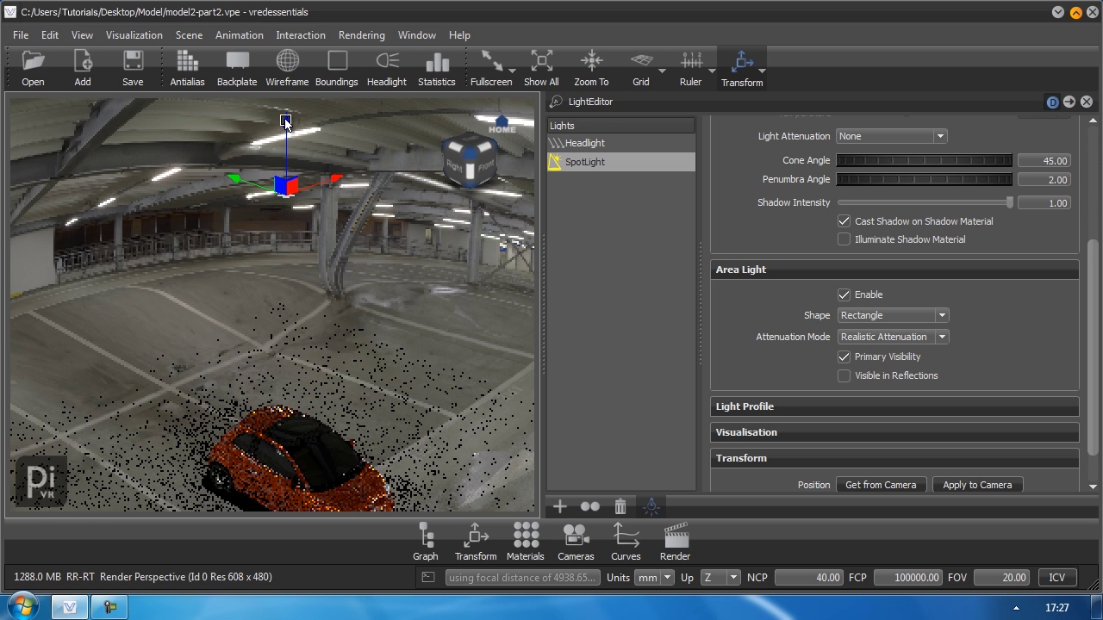
drag(285, 121, 255, 297)
key(a)
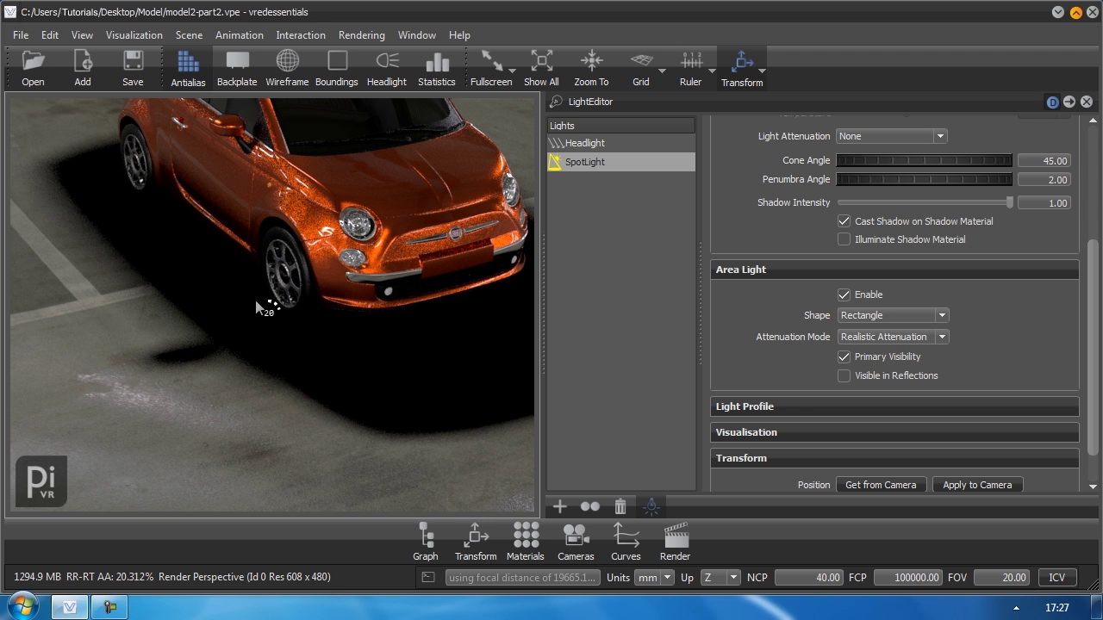
drag(257, 326, 327, 394)
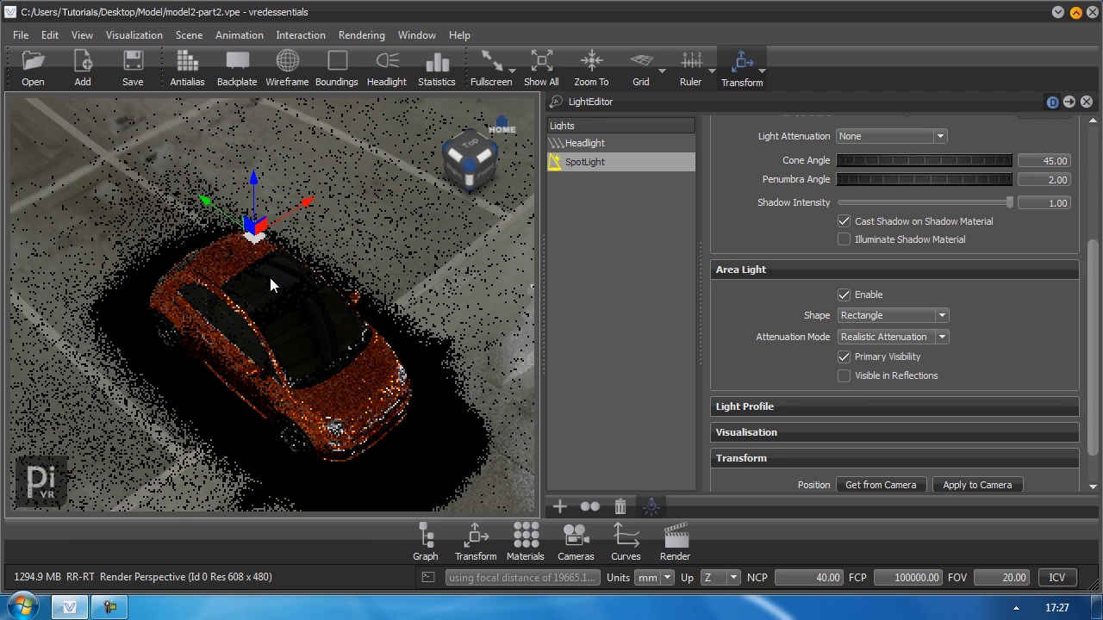
- Scale the area light with its green and red handles into a long, wide strip
click(233, 233)
drag(215, 209, 120, 157)
drag(327, 262, 434, 215)
drag(379, 345, 321, 365)
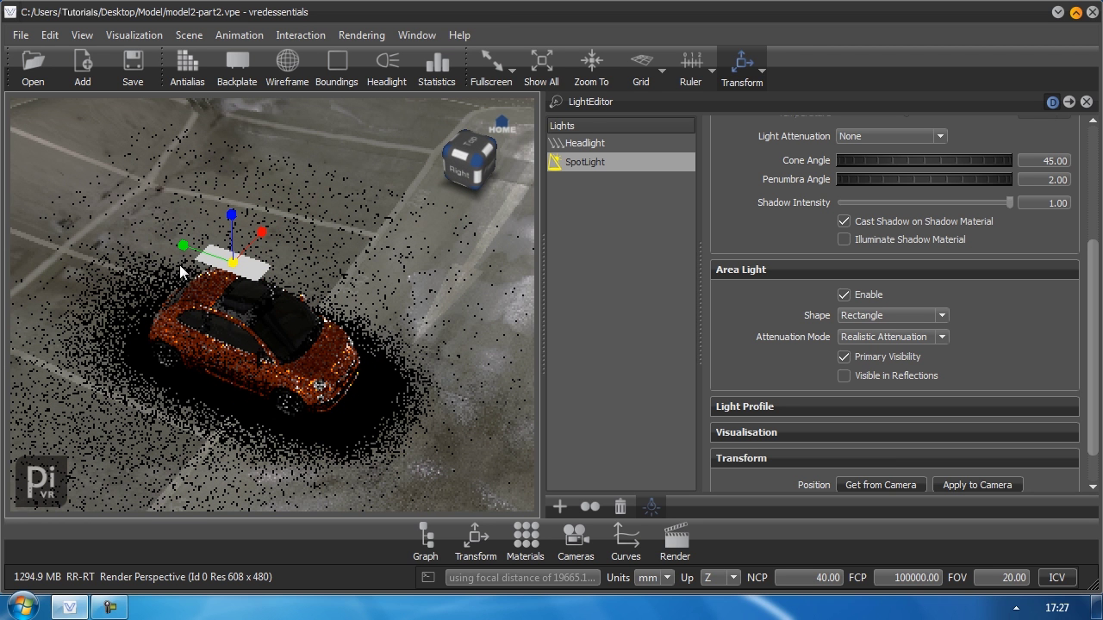
drag(182, 247, 90, 213)
drag(183, 246, 115, 223)
- Orbit around the car to inspect the strip light from low, high and three-quarter angles
drag(349, 356, 298, 284)
scroll(297, 284, up, 10)
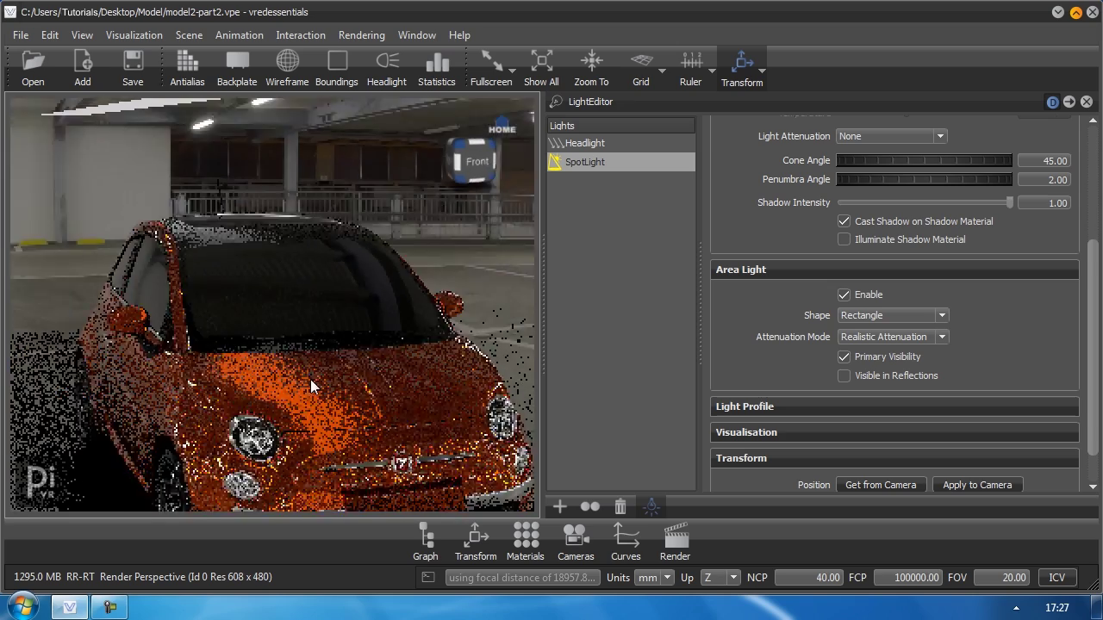
drag(367, 417, 303, 409)
drag(378, 383, 404, 421)
drag(270, 344, 351, 356)
right_drag(351, 357, 299, 435)
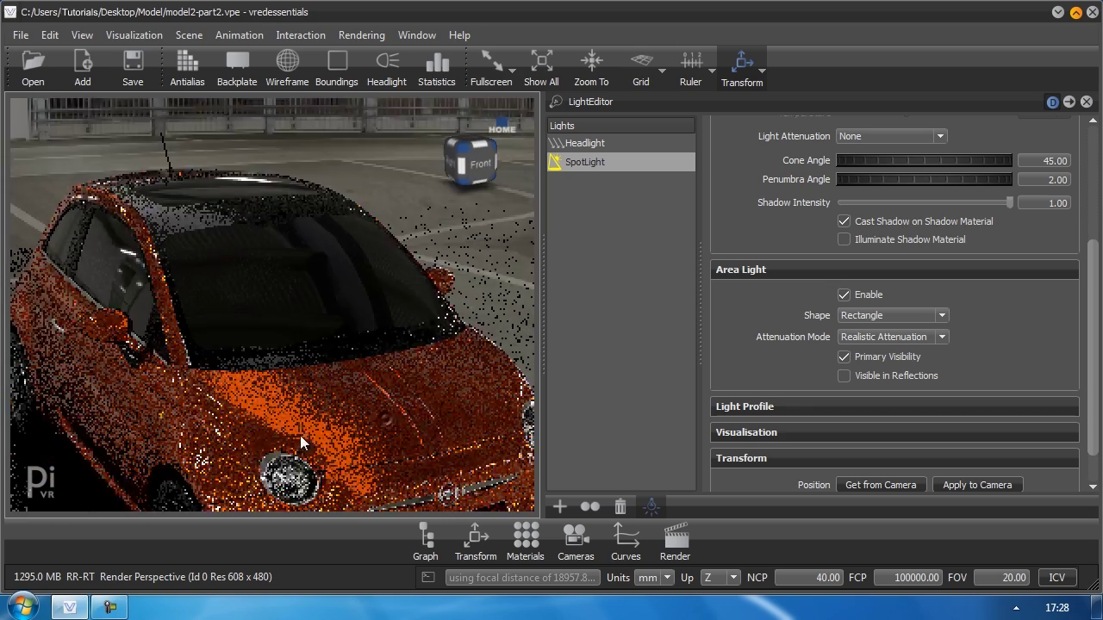
drag(300, 435, 307, 331)
drag(230, 387, 325, 335)
- Turn on Visible in Reflections and check the strip reflecting across the windshield
right_drag(326, 335, 297, 301)
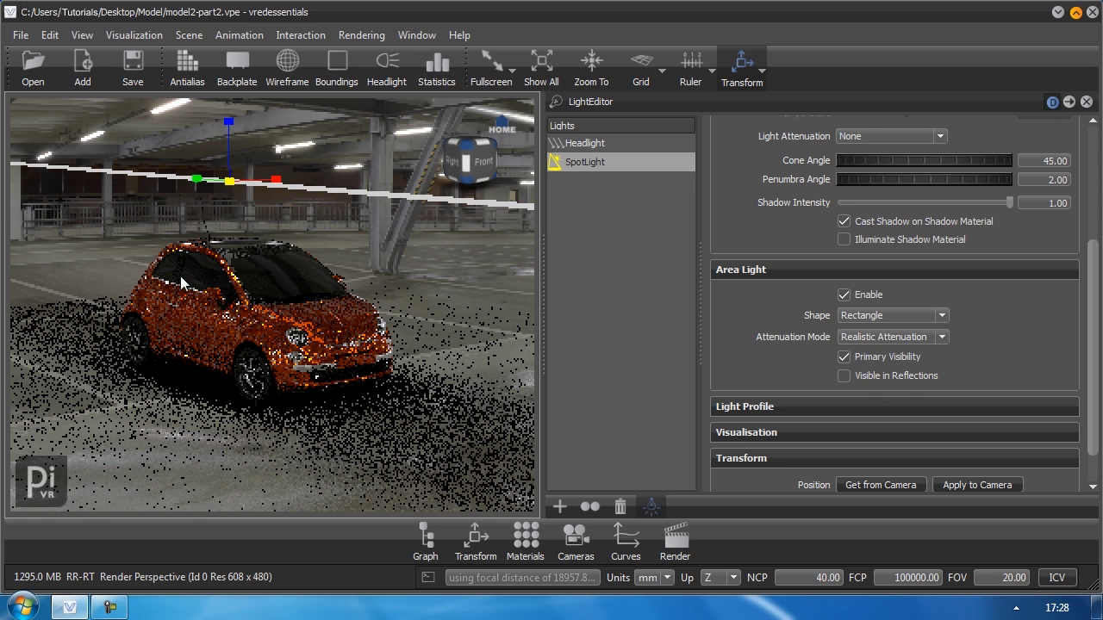
click(846, 375)
drag(368, 363, 287, 311)
right_drag(276, 258, 305, 383)
drag(287, 384, 314, 413)
right_drag(314, 412, 323, 371)
scroll(324, 371, up, 5)
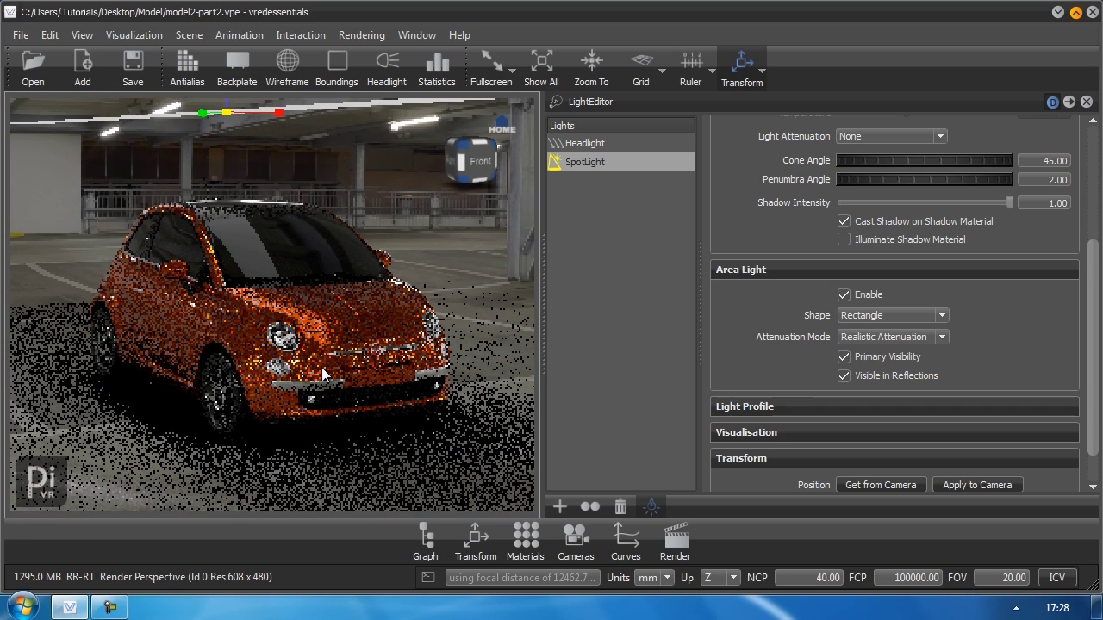
- Set SkyDomeEnv's Color Correction exposure to 0 in the Material Editor, then close it
click(527, 540)
drag(702, 299, 711, 106)
click(556, 420)
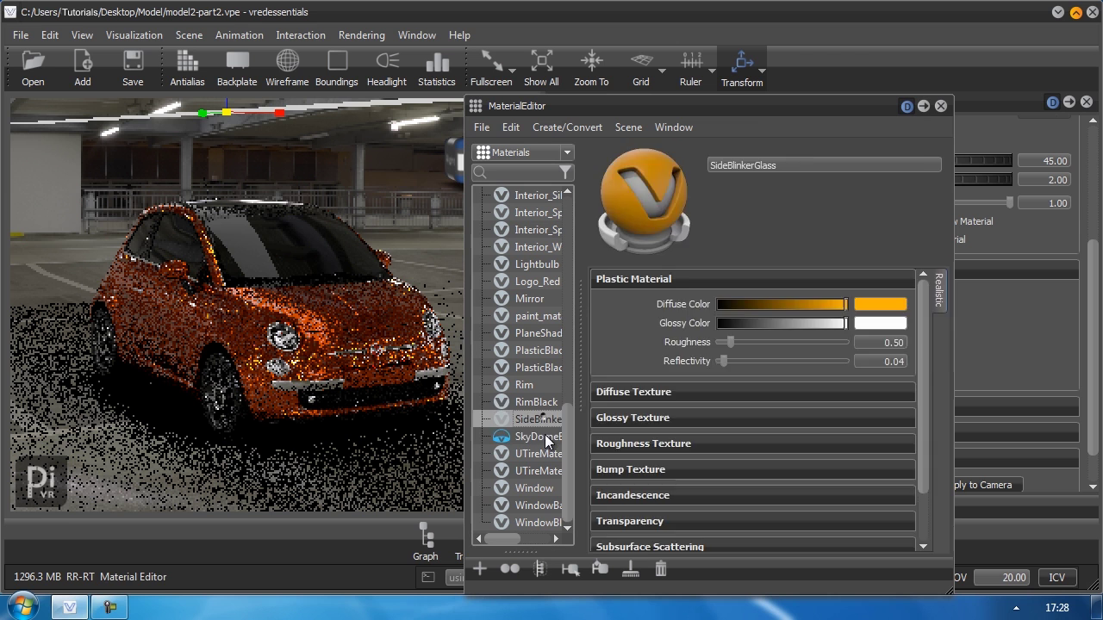
click(544, 436)
click(658, 327)
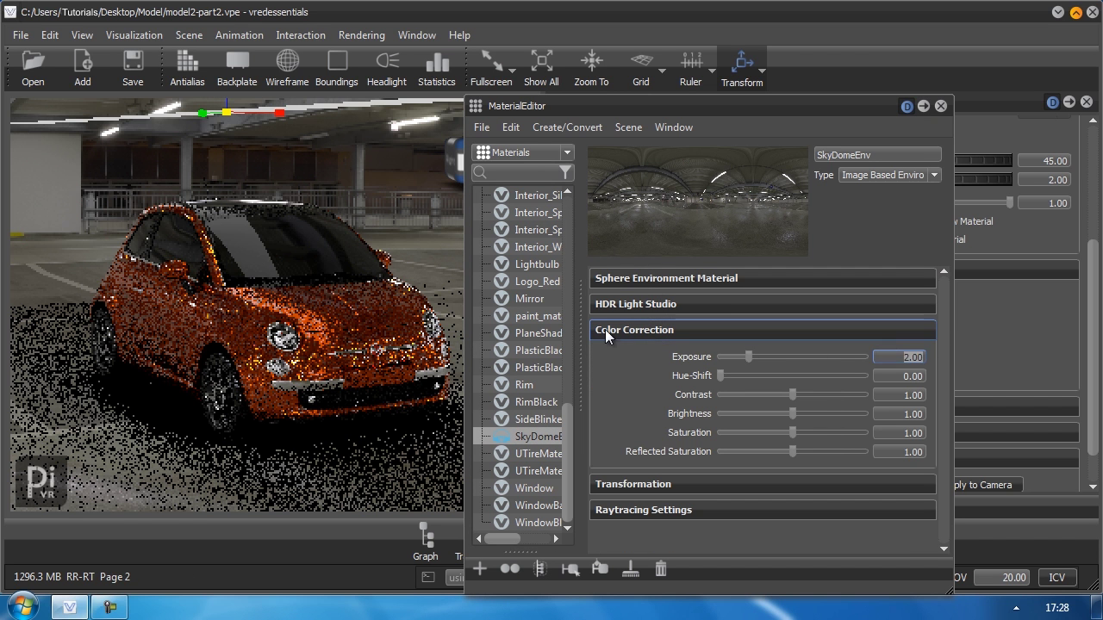
key(Return)
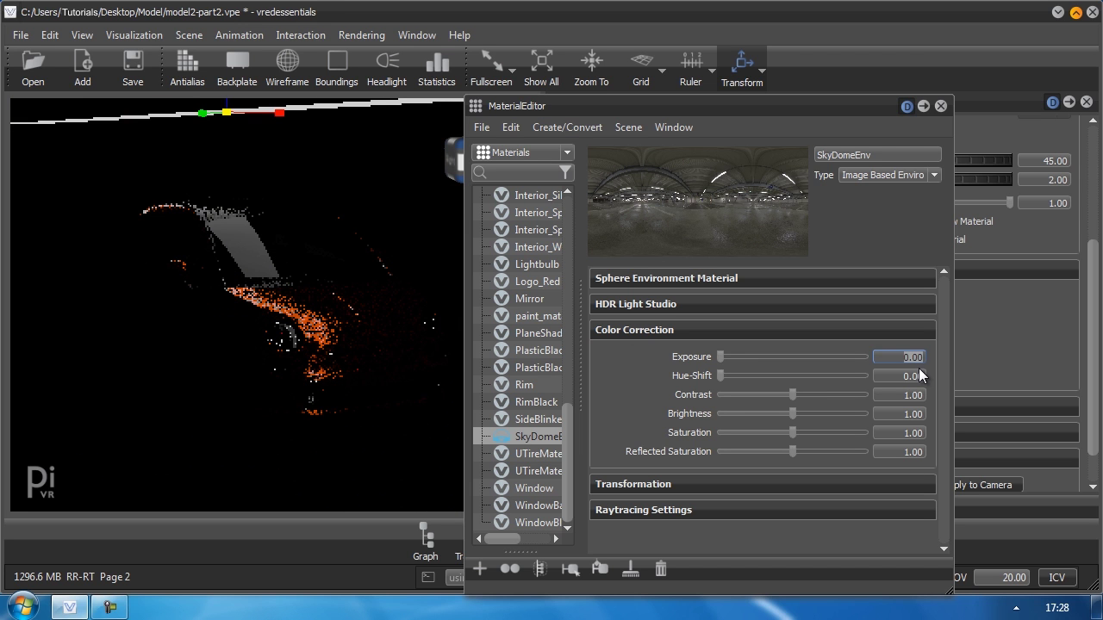
click(940, 105)
drag(376, 428, 301, 371)
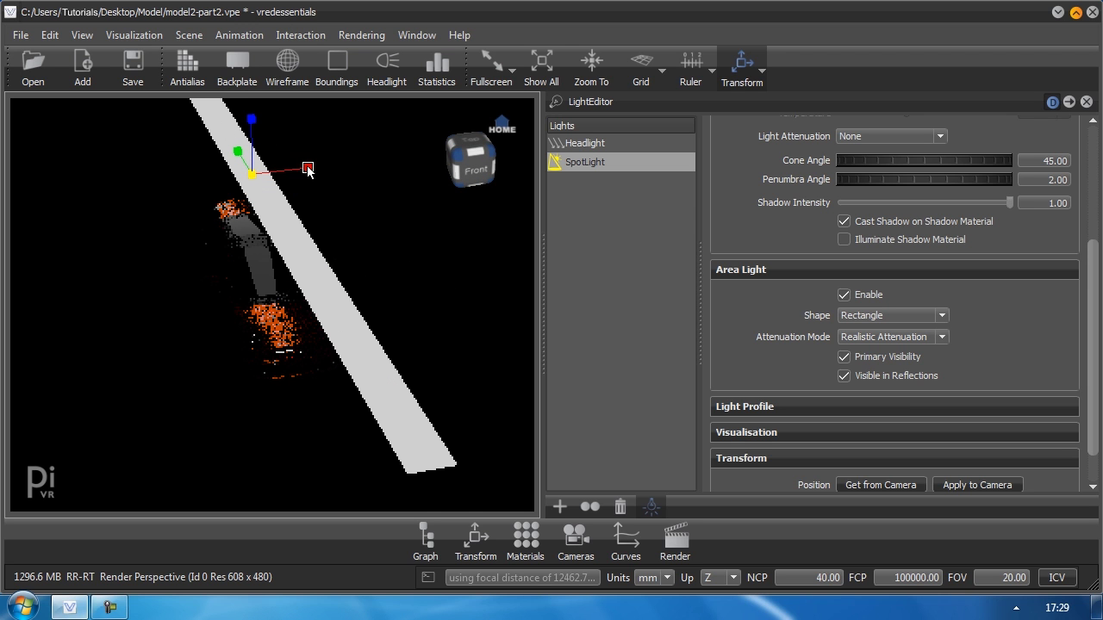
- Widen the area light with the red scale handle and set SpotLight intensity to 5.00
drag(308, 169, 406, 164)
drag(215, 353, 257, 276)
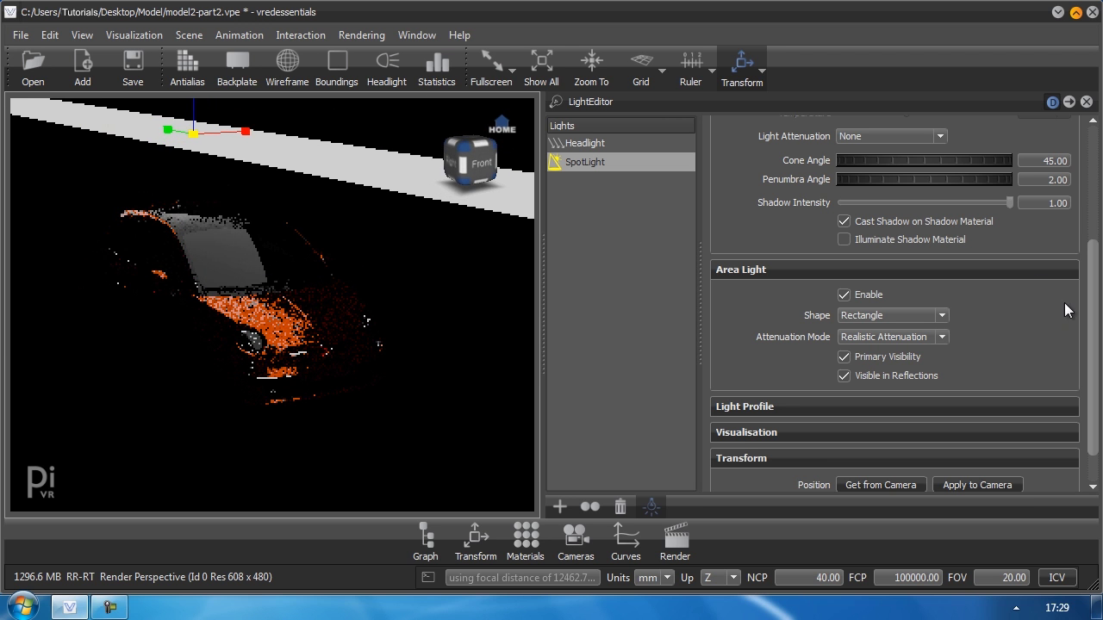
click(602, 165)
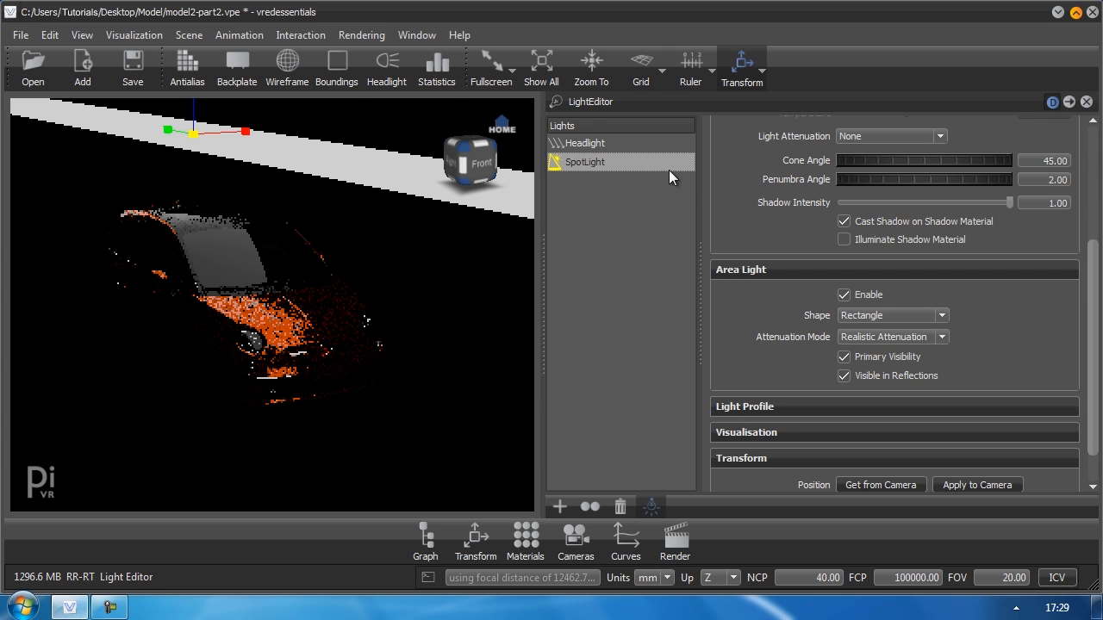
drag(1090, 362, 1094, 243)
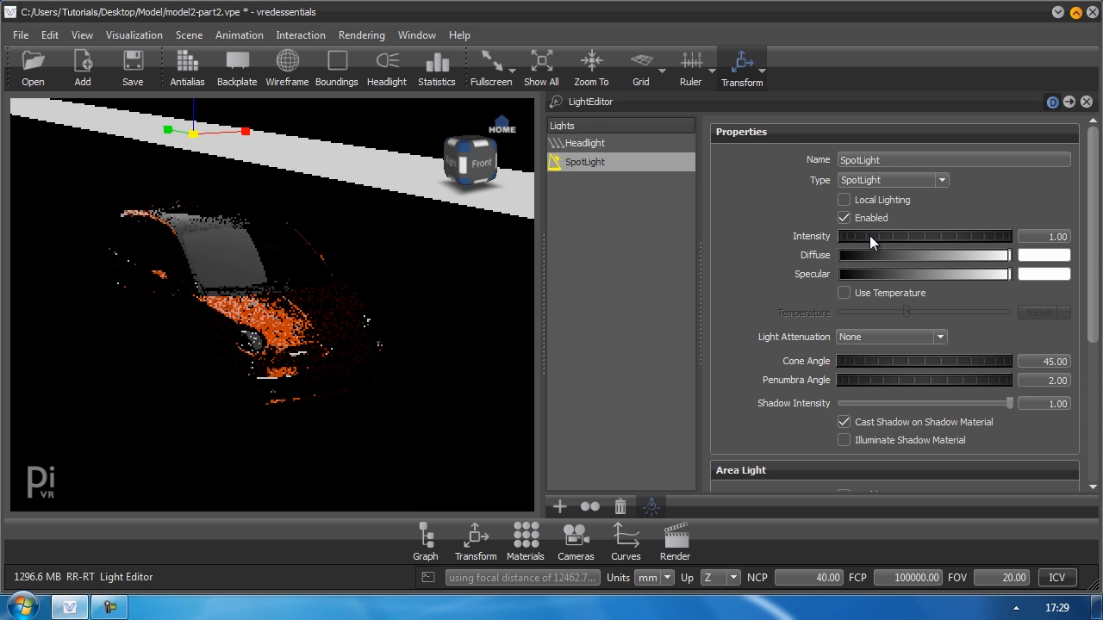
drag(870, 236, 898, 235)
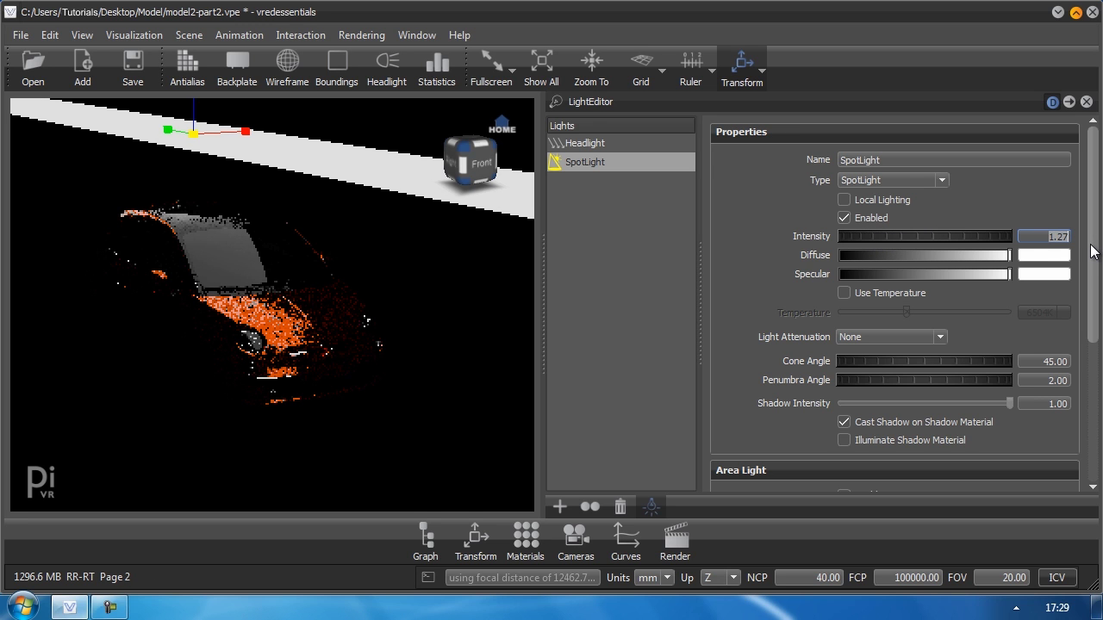
text(5)
key(Return)
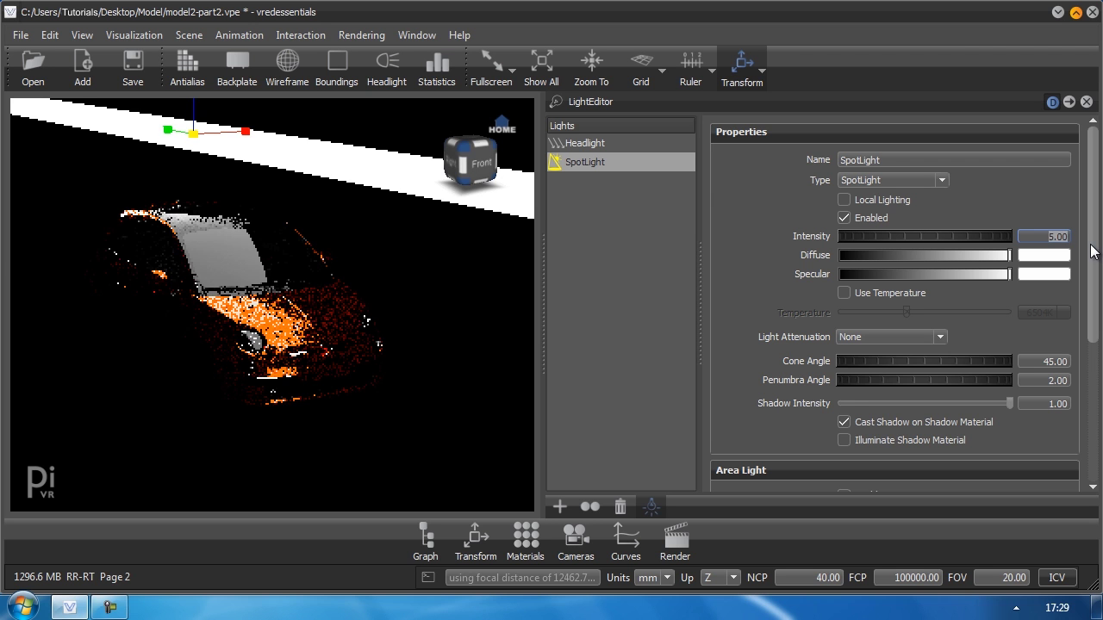
drag(10, 378, 316, 396)
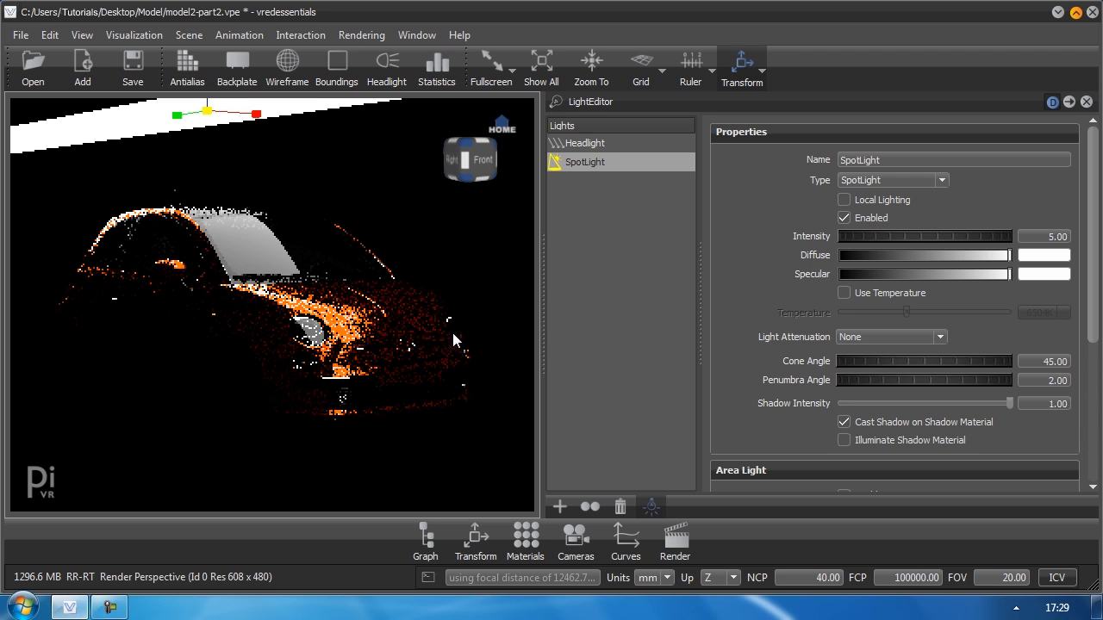
- Duplicate SpotLight as SpotLight1 and move the new light sideways
click(597, 168)
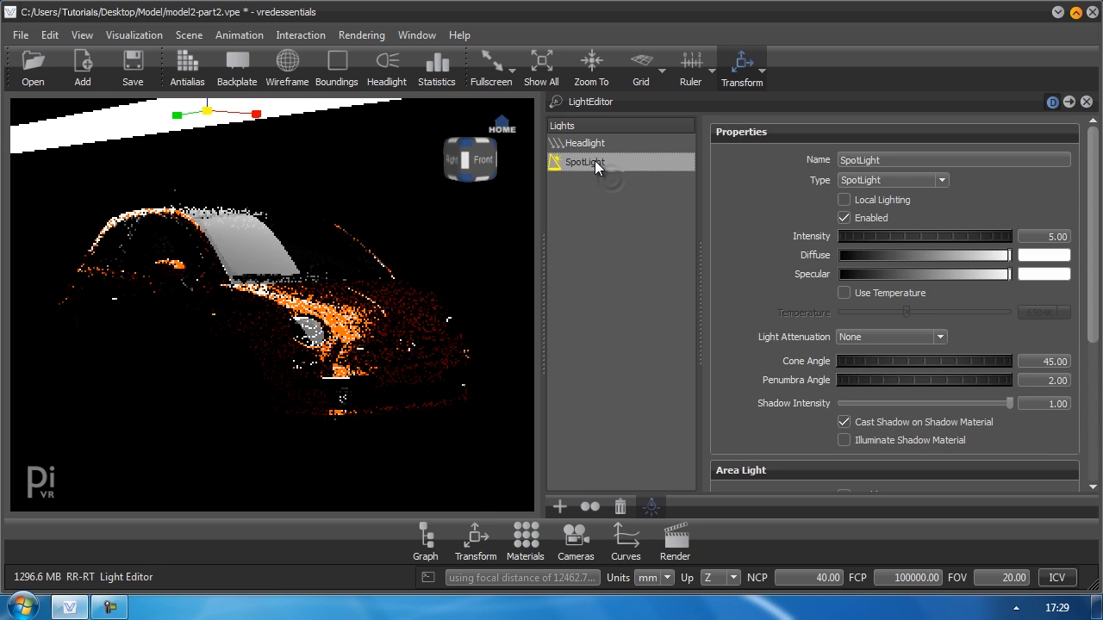
key(ctrl+d)
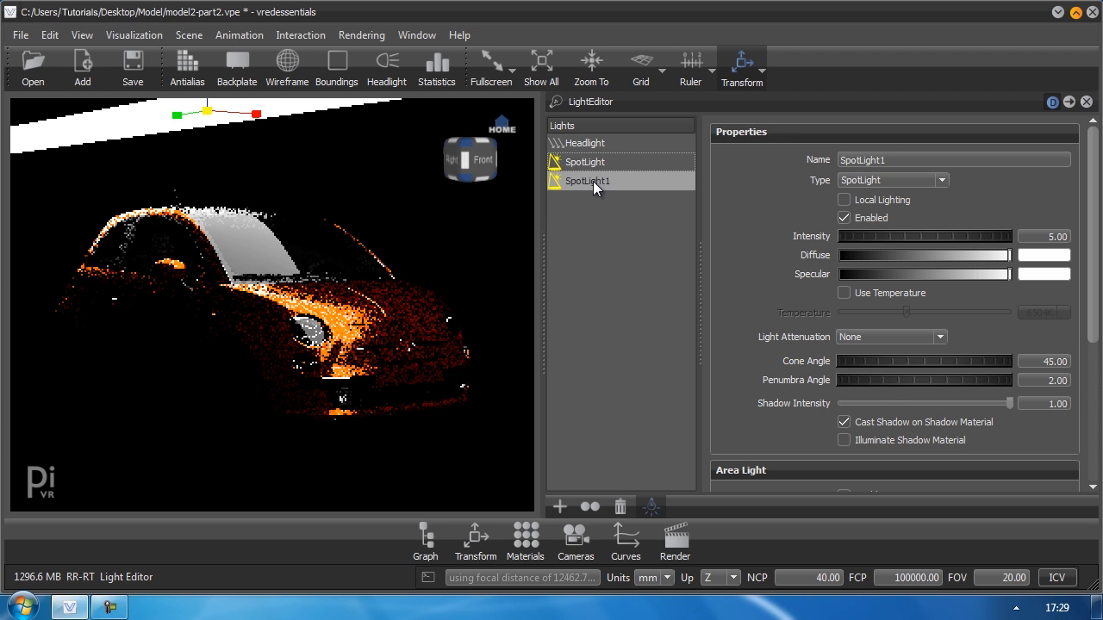
drag(414, 305, 341, 301)
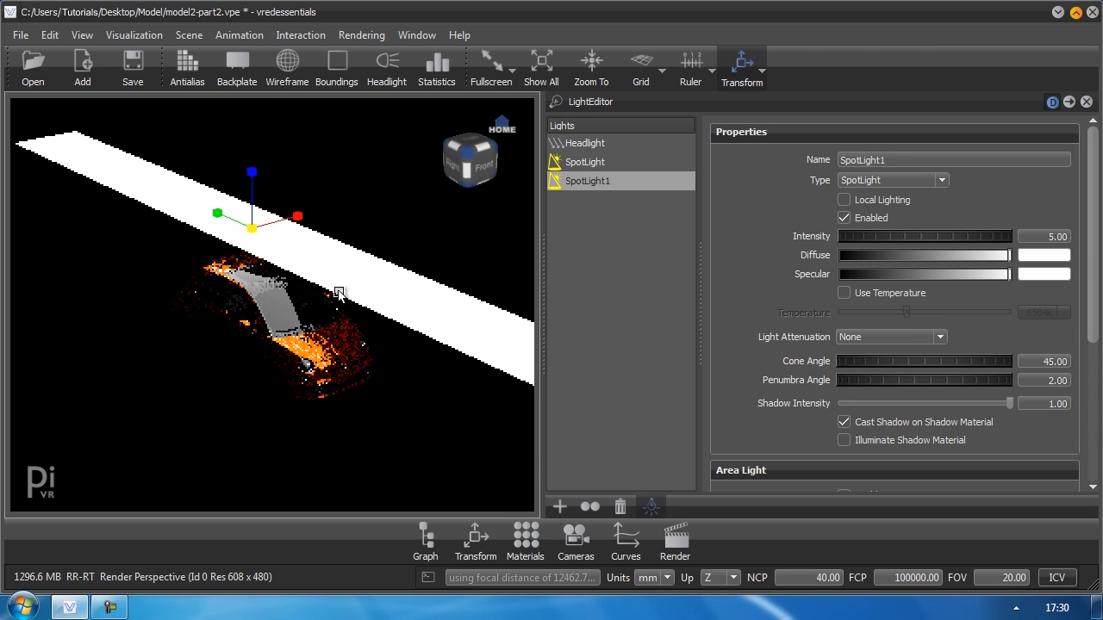
mouse_move(244, 181)
drag(307, 214, 244, 384)
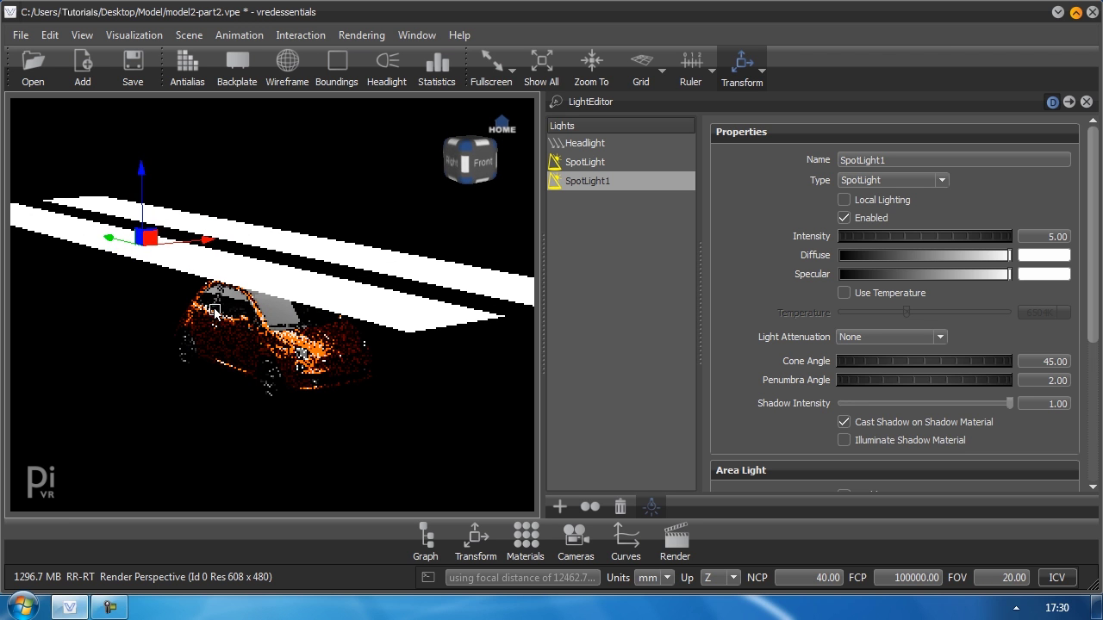
- Stretch, rotate, tilt and lower SpotLight1 over the car, then check both light planes
drag(215, 312, 353, 346)
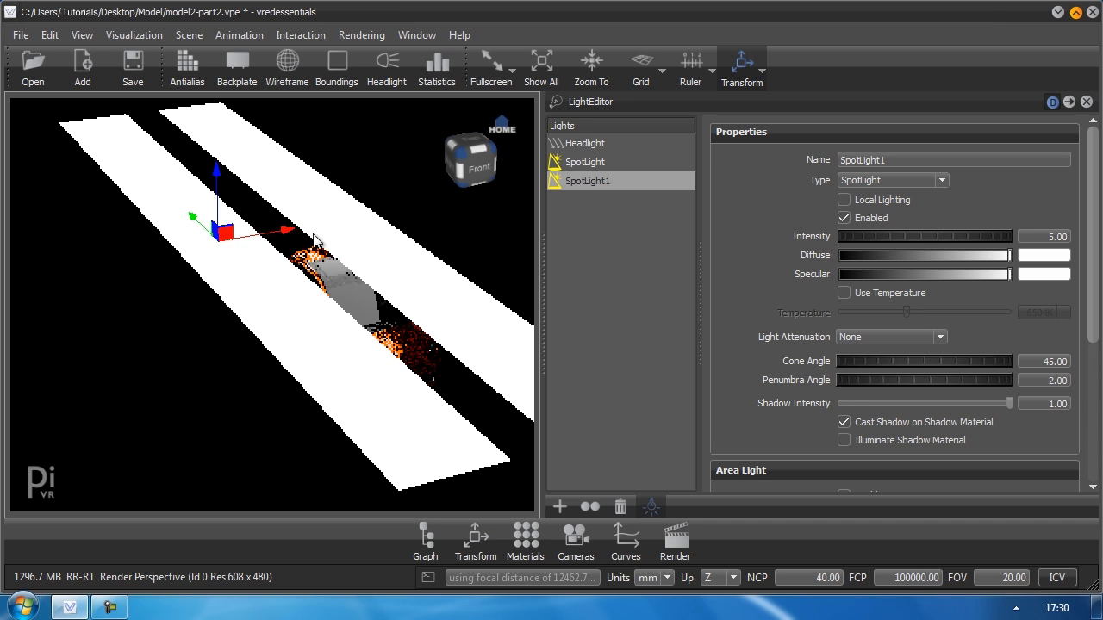
mouse_move(290, 239)
mouse_down()
mouse_move(264, 234)
mouse_move(287, 236)
mouse_up()
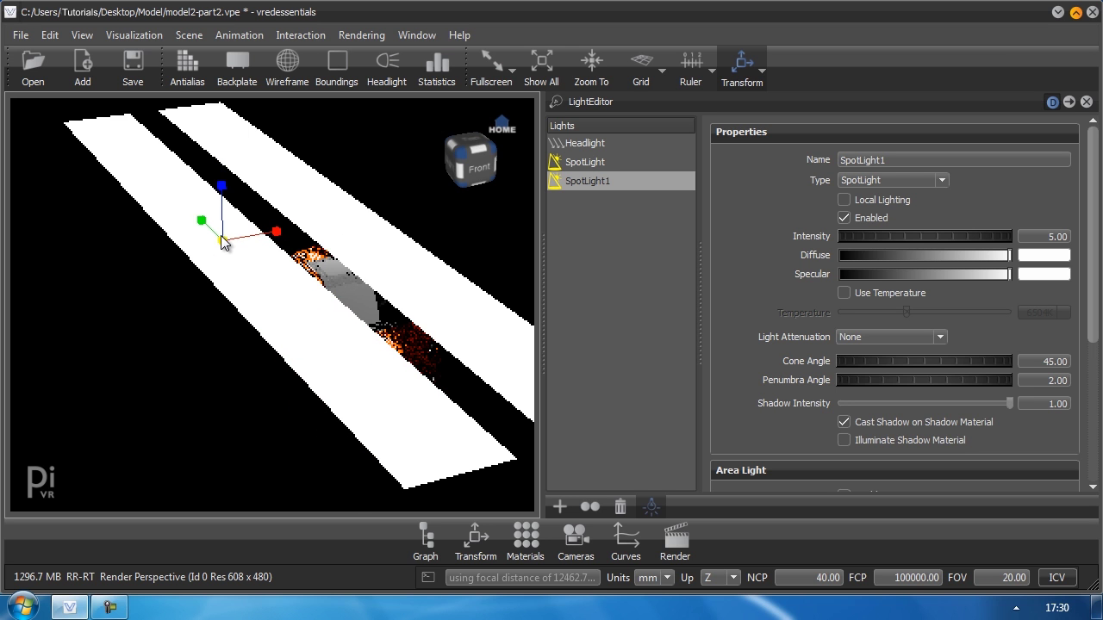
drag(204, 220, 209, 281)
click(216, 249)
drag(185, 195, 177, 275)
drag(259, 258, 339, 251)
click(218, 196)
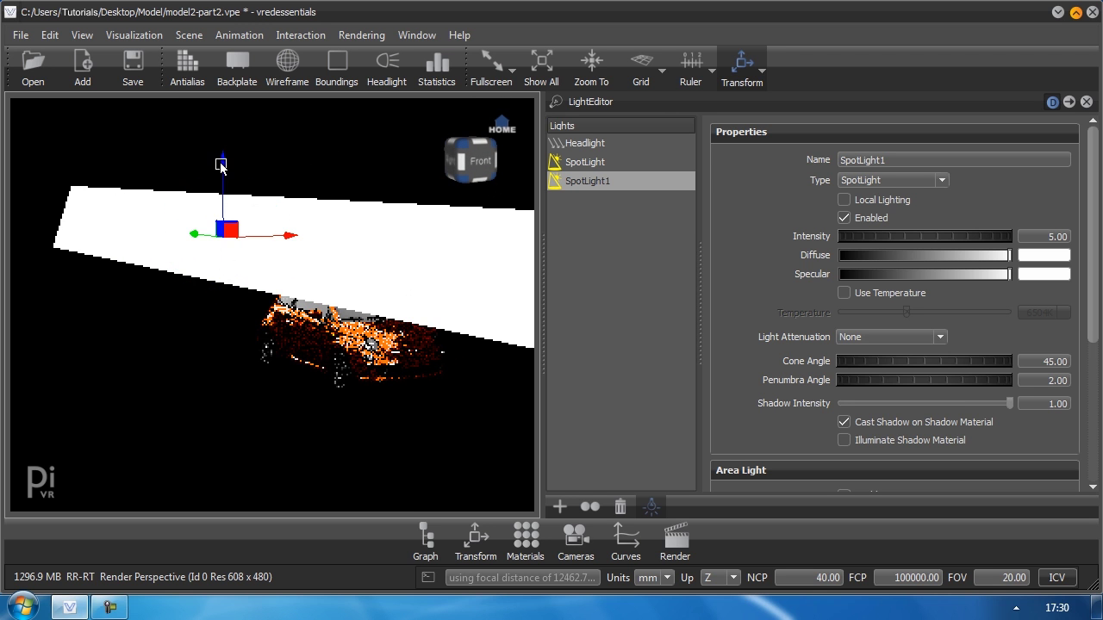
drag(221, 162, 225, 239)
drag(458, 379, 269, 344)
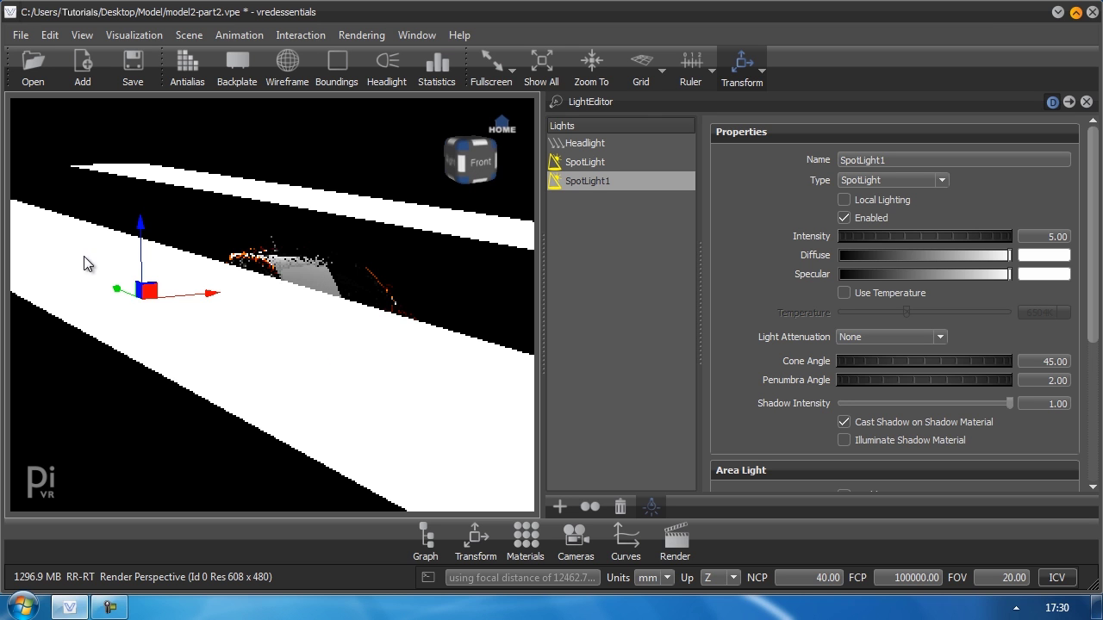
drag(251, 362, 151, 319)
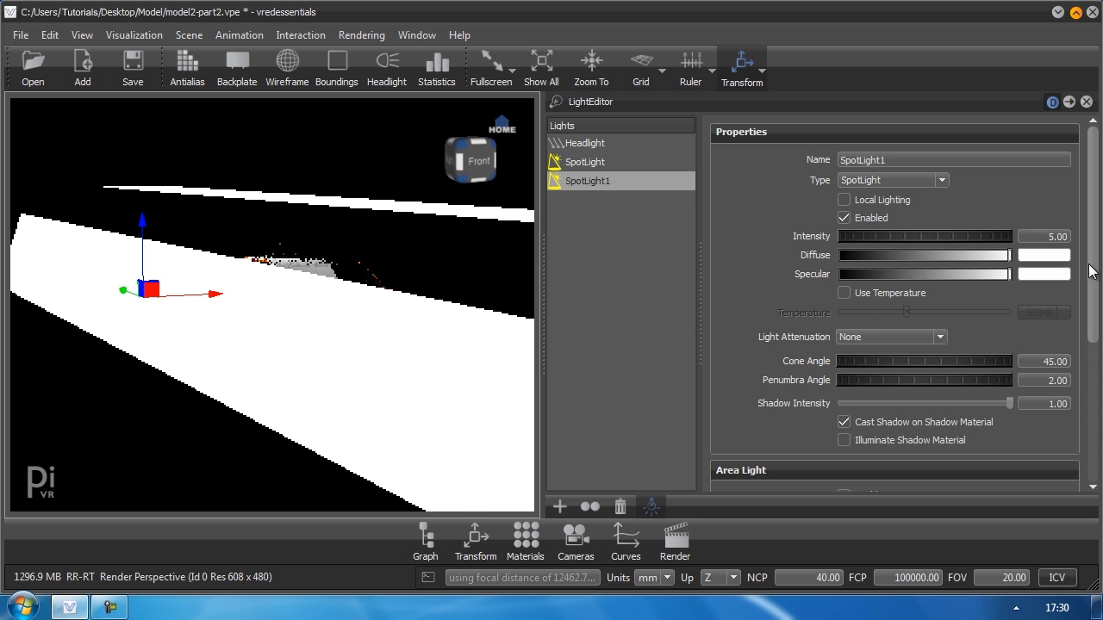
- Turn off Primary Visibility for SpotLight1's area light plane
scroll(896, 276, down, 5)
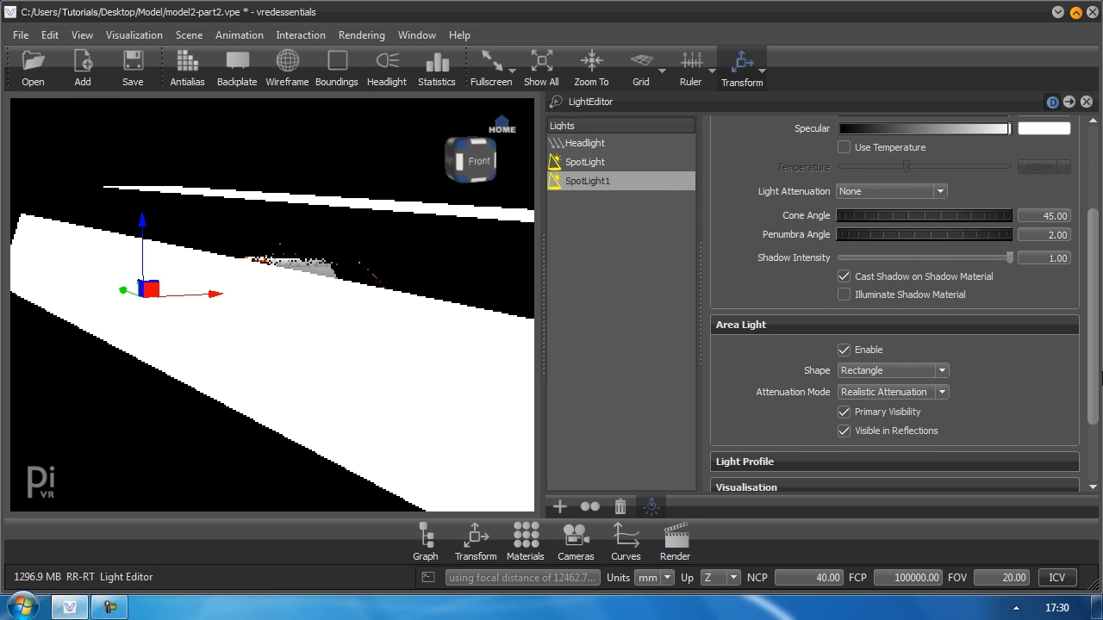
scroll(1093, 362, down, 1)
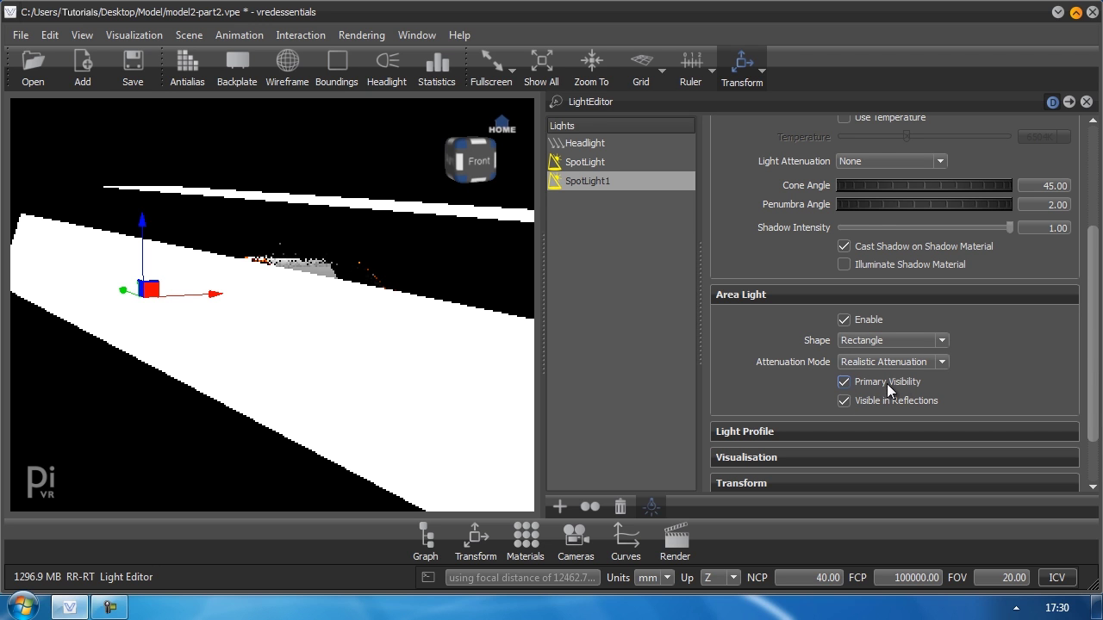
click(843, 382)
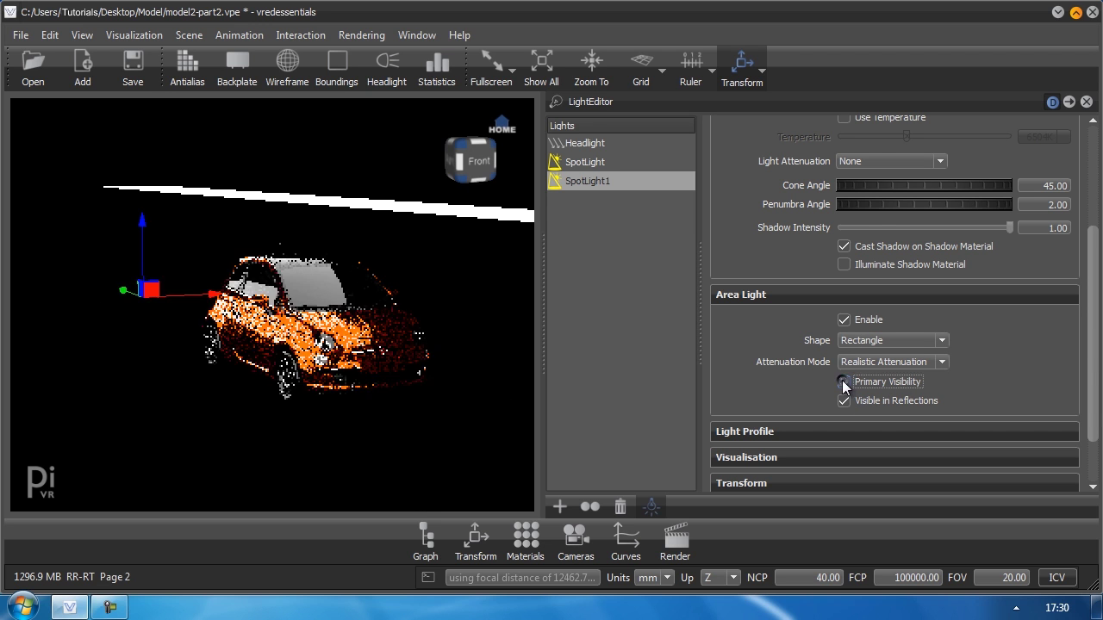
- Turn the car toward the camera and turn antialiasing back on
scroll(251, 368, up, 5)
drag(324, 415, 279, 367)
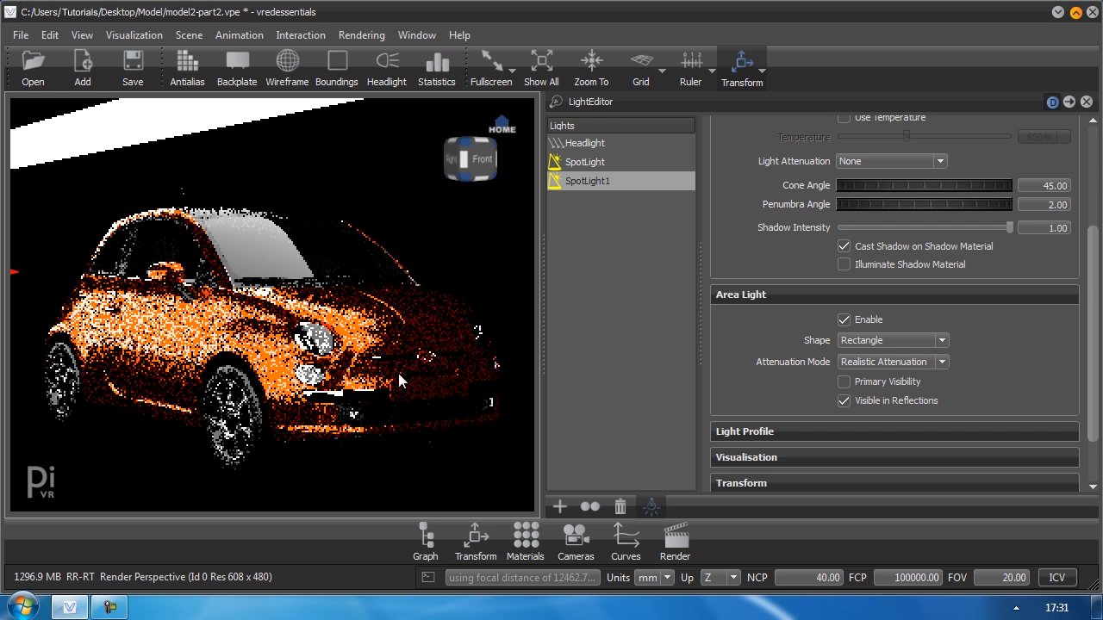
key(a)
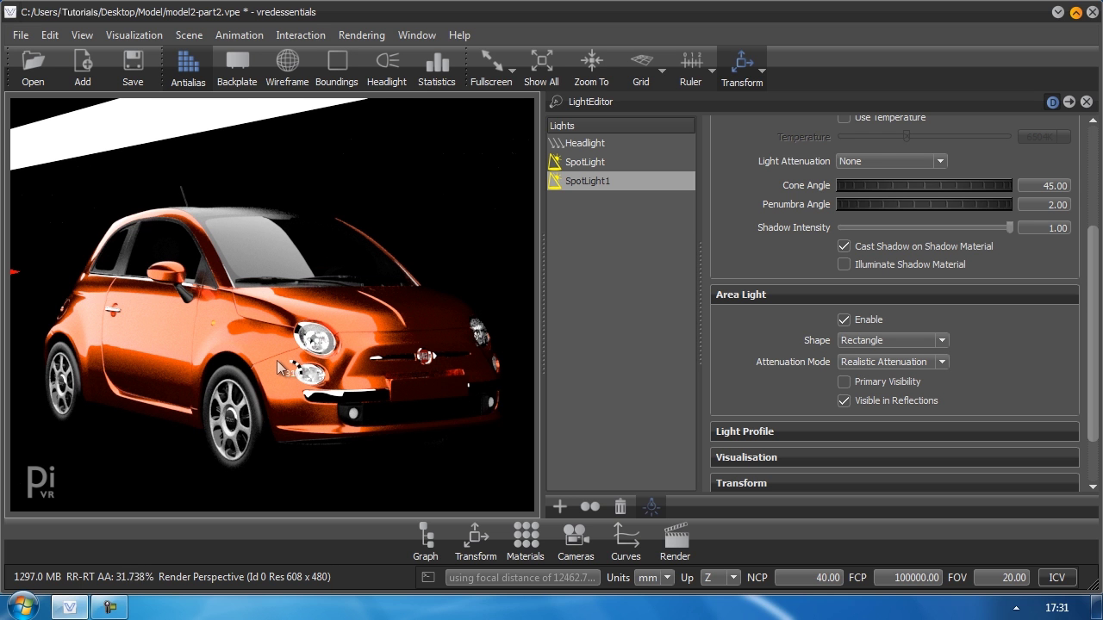
- Select SpotLight and widen its light plane along X
drag(277, 361, 248, 363)
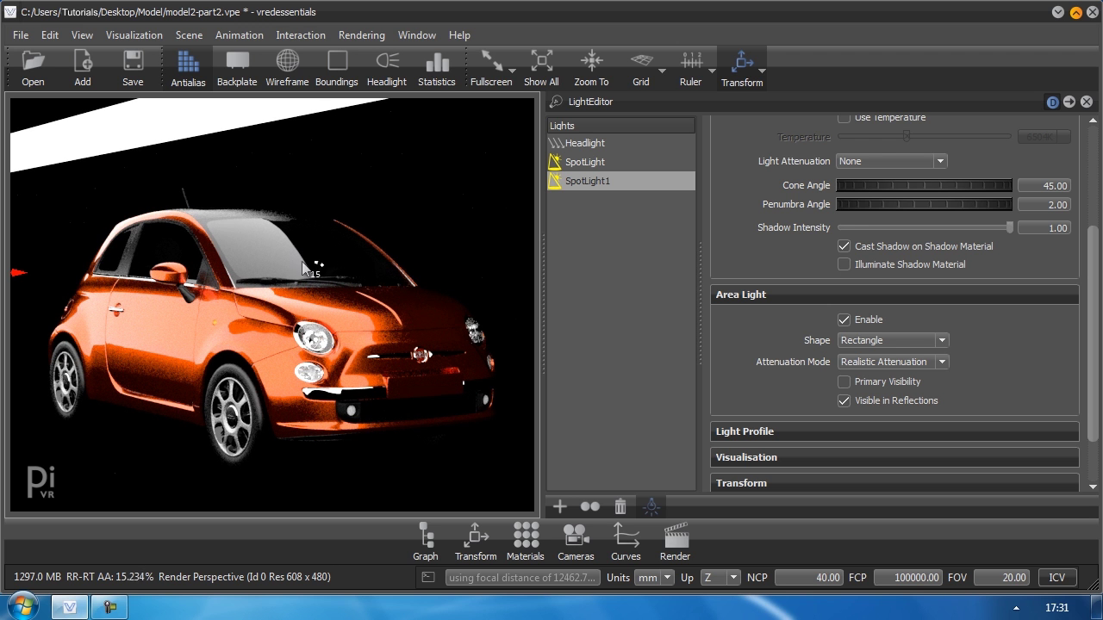
drag(336, 275, 345, 246)
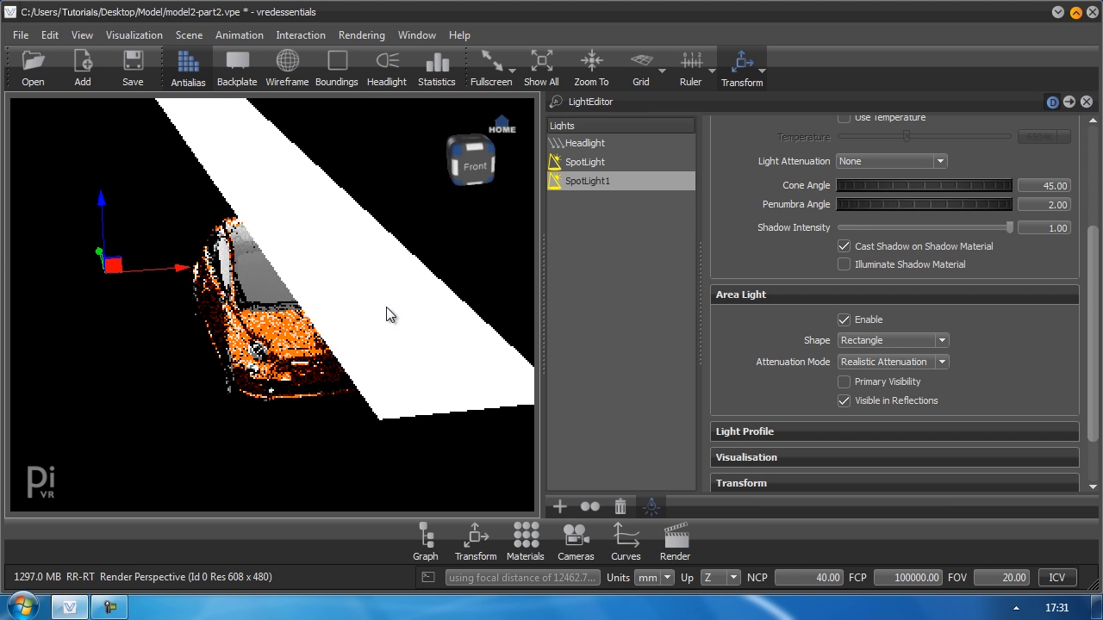
drag(276, 261, 419, 273)
click(591, 161)
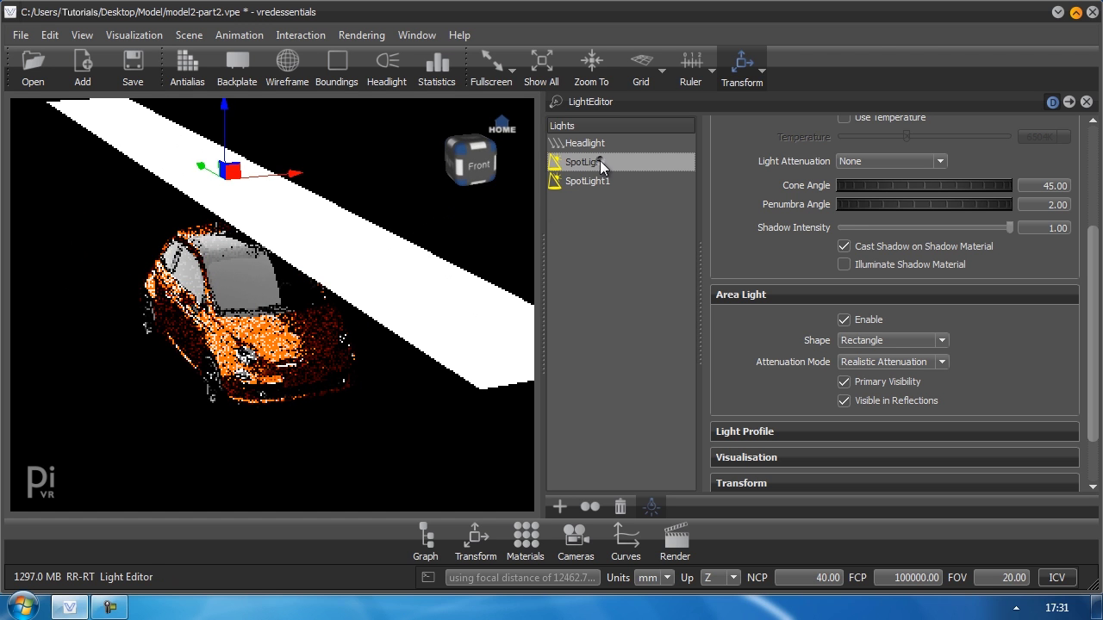
drag(508, 259, 246, 396)
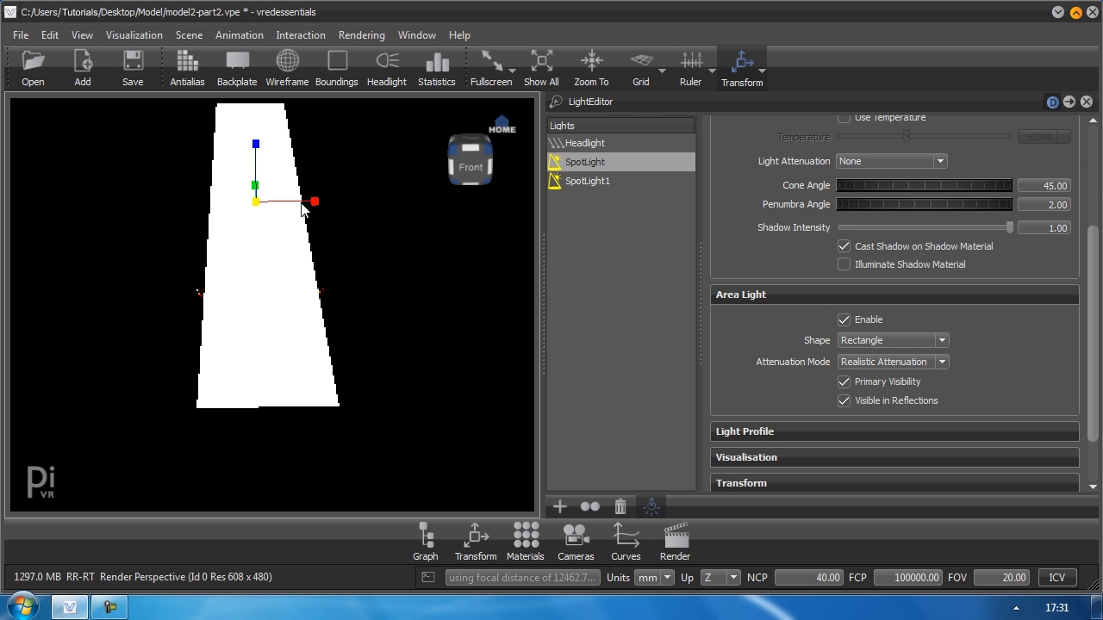
drag(315, 204, 371, 207)
drag(178, 423, 320, 369)
- Reposition and rotate SpotLight above the car, then turn off its Primary Visibility
scroll(320, 360, up, 5)
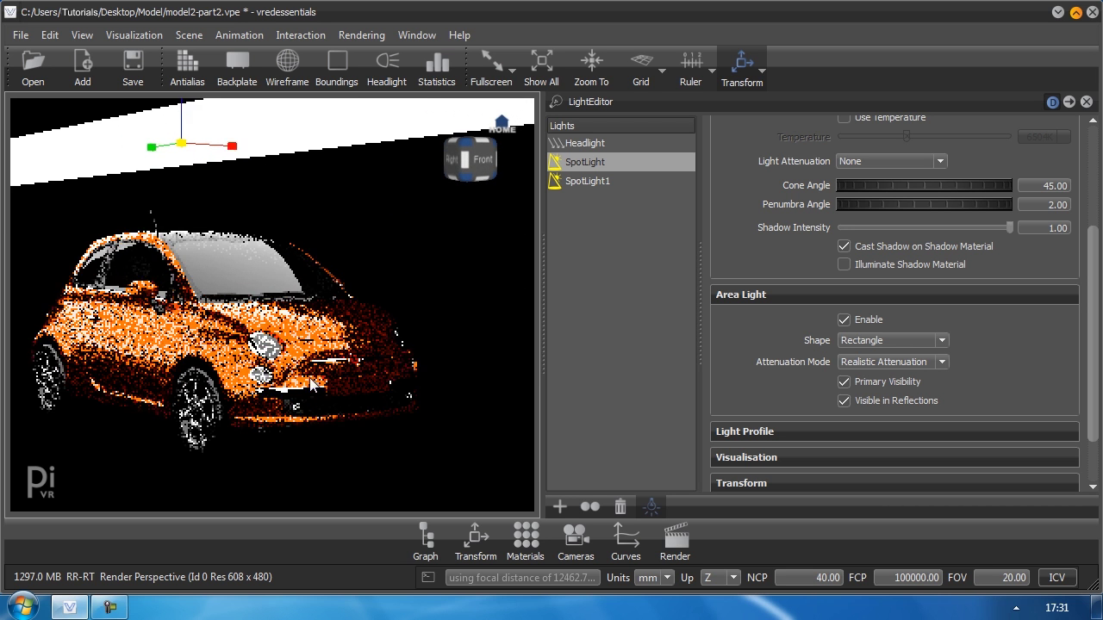
drag(230, 141, 336, 156)
click(385, 166)
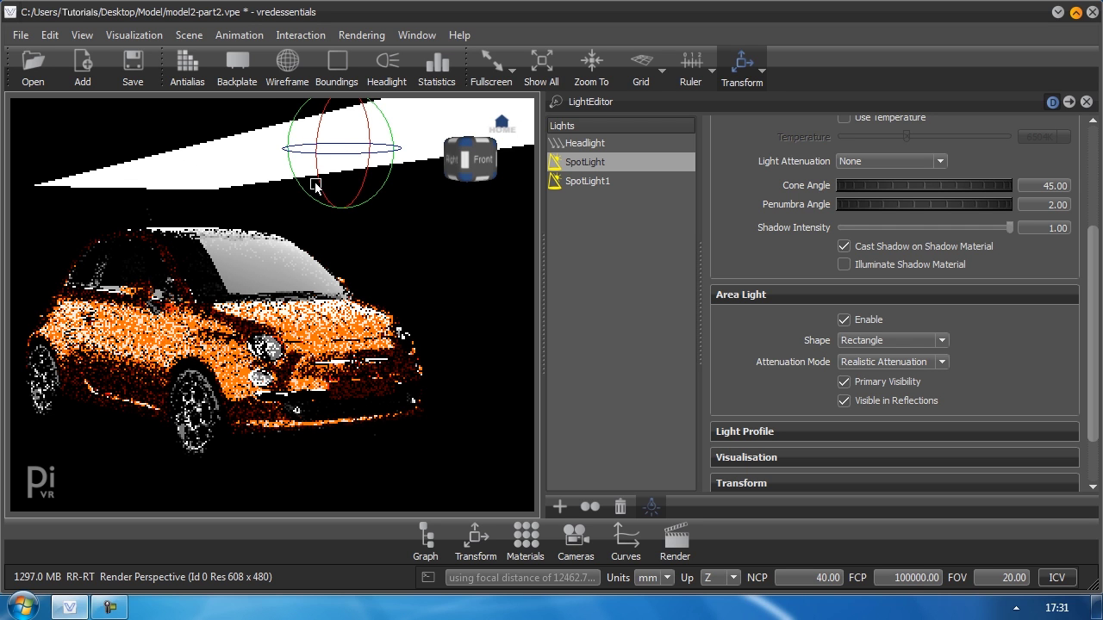
key(t)
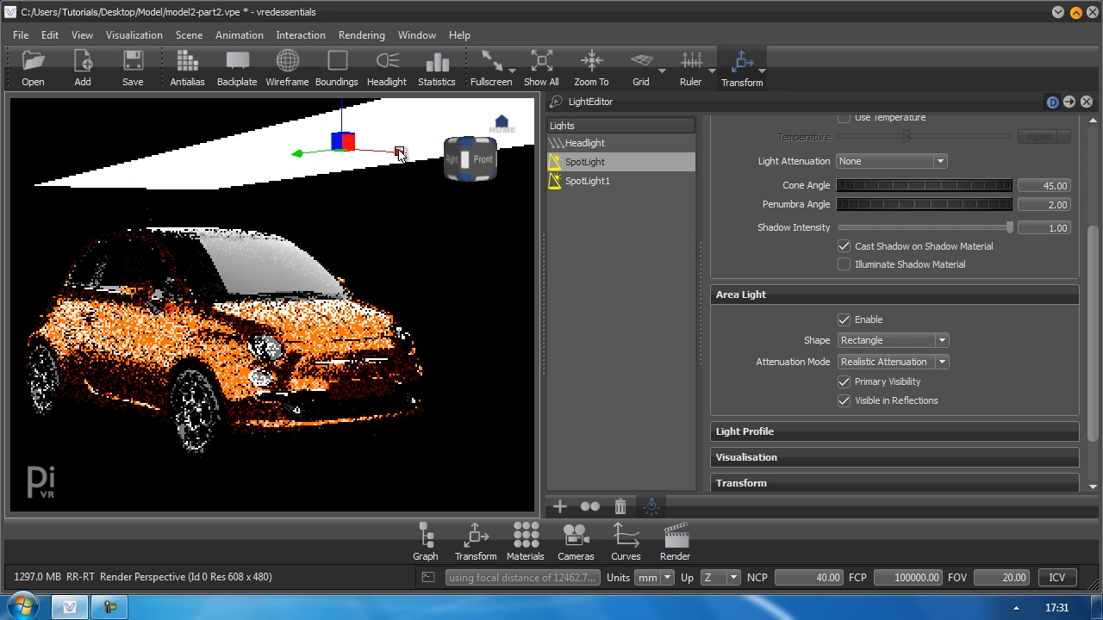
drag(412, 154, 401, 165)
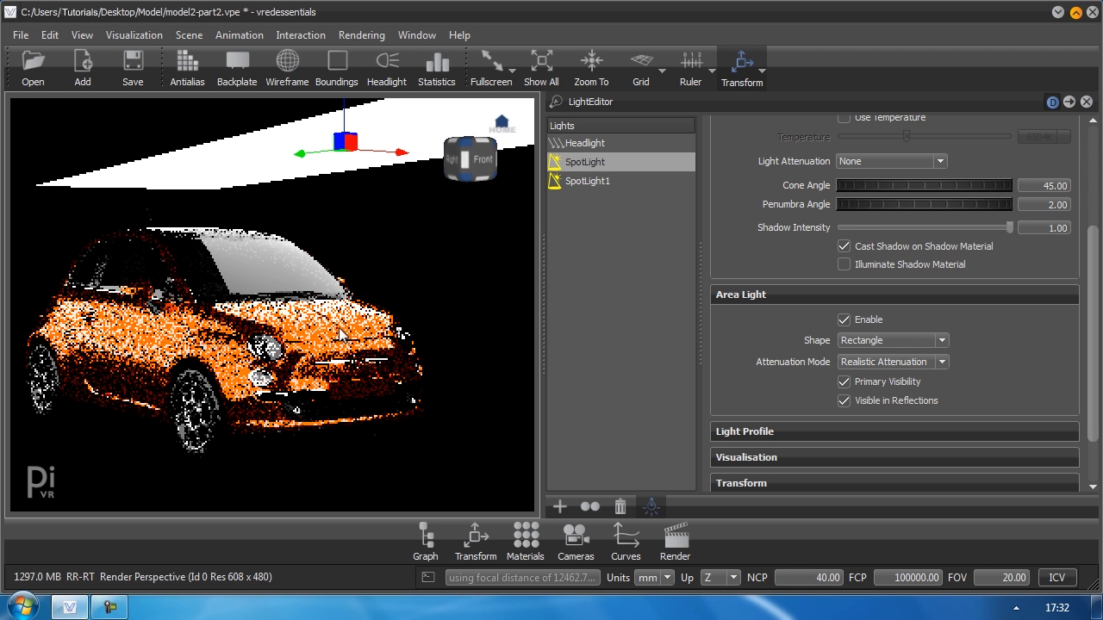
click(843, 382)
drag(274, 384, 357, 369)
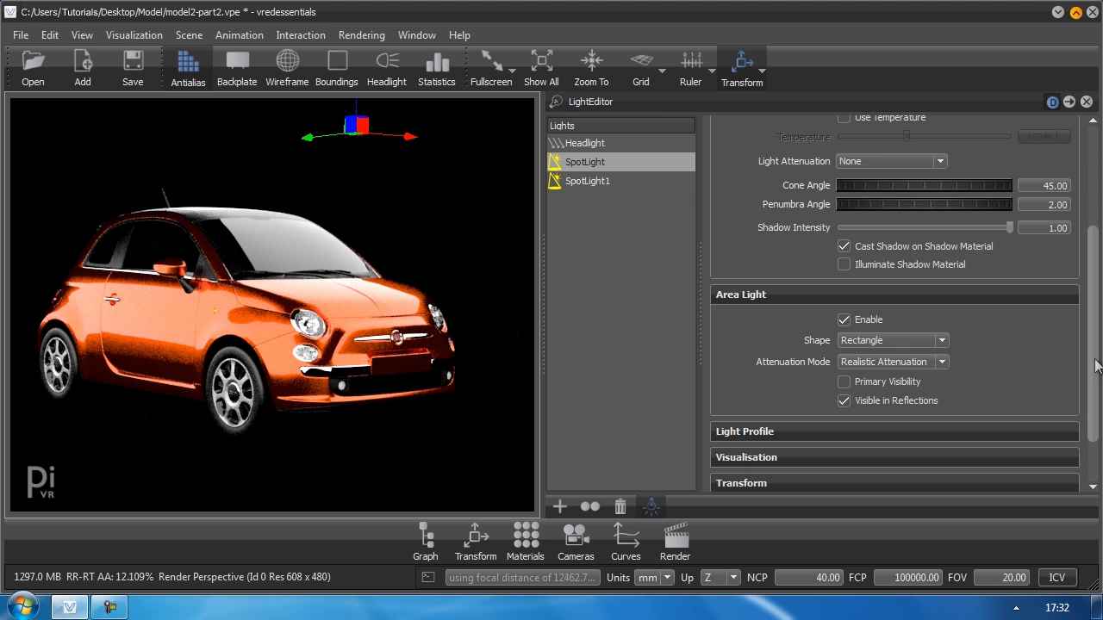
- Enter 3 in SpotLight's Intensity field, replacing 5.00
drag(1096, 371, 1095, 269)
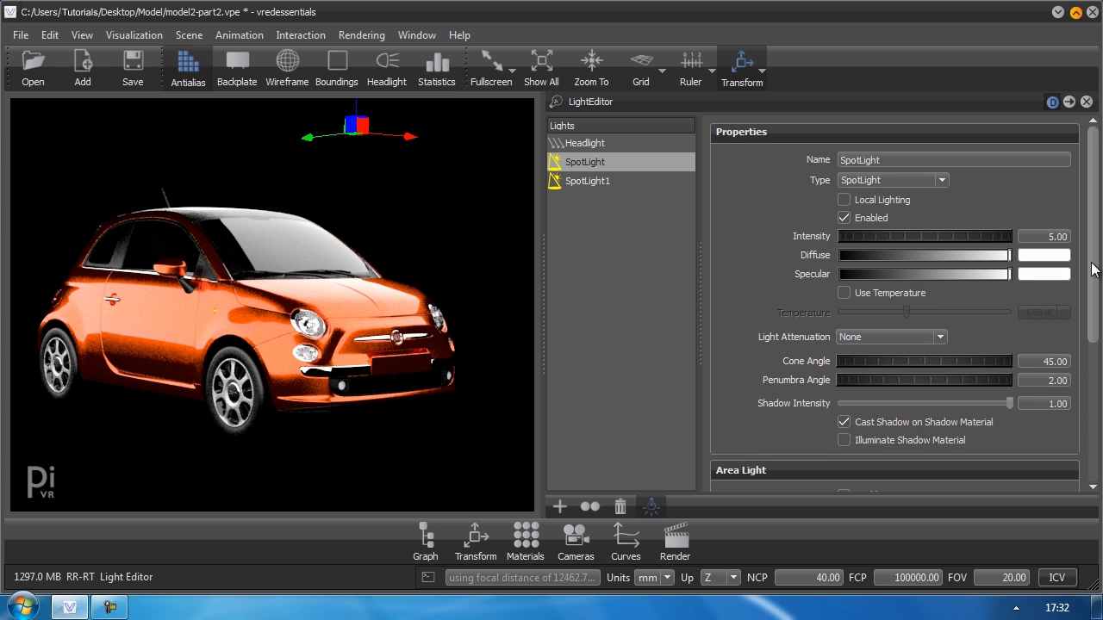
double_click(1046, 236)
text(3)
key(Return)
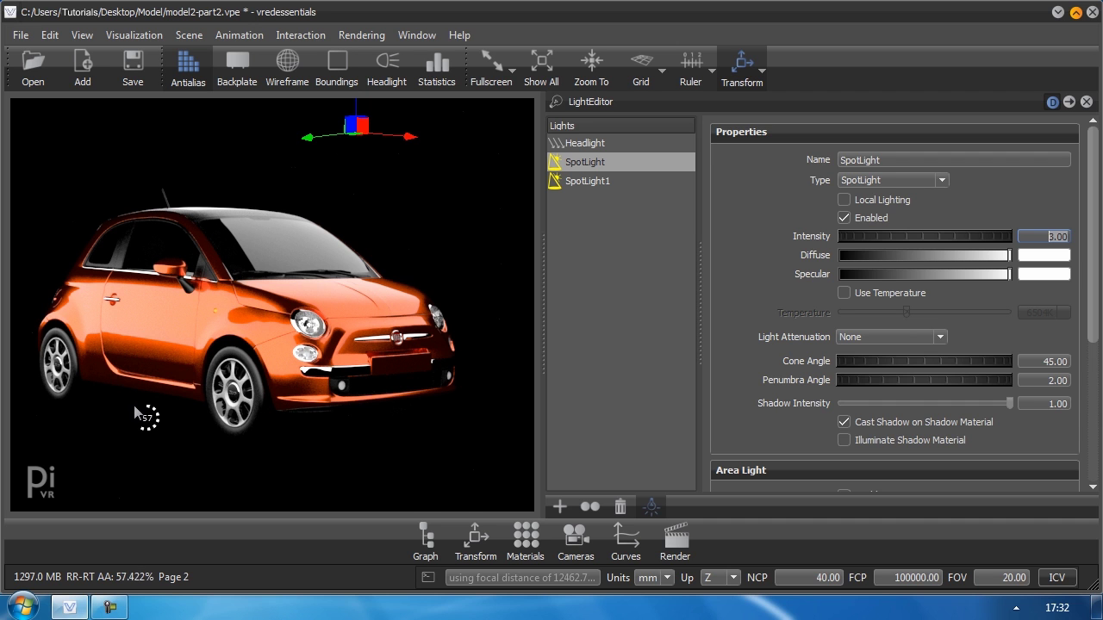
key(BackSpace)
text(3)
key(Return)
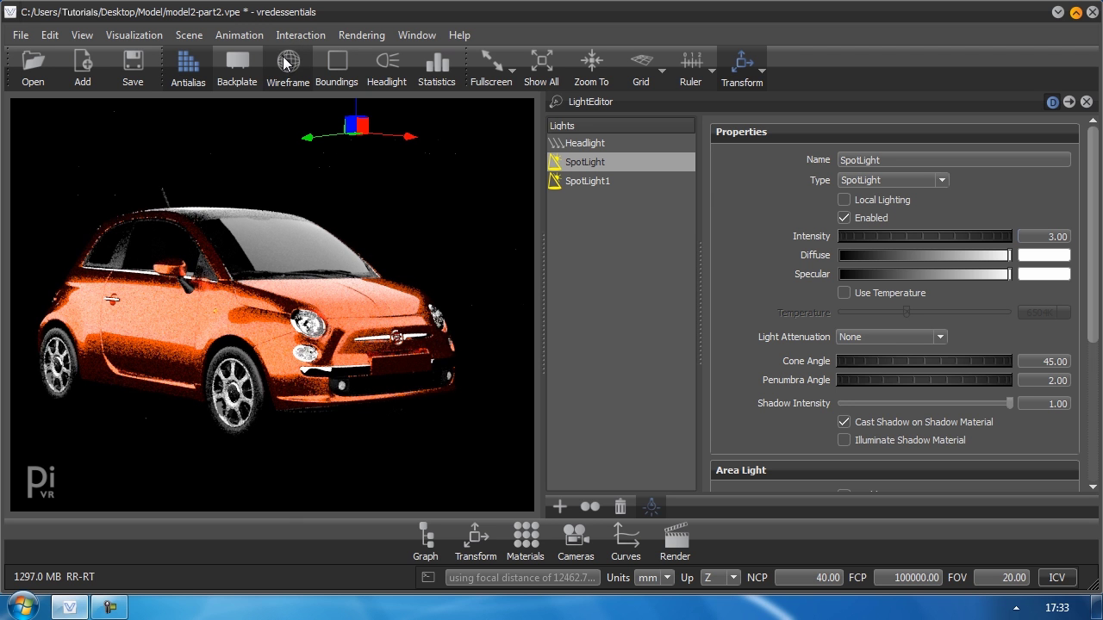
- Show the scene in wireframe and open the PlaneShadow material in an undocked Material Editor
click(167, 422)
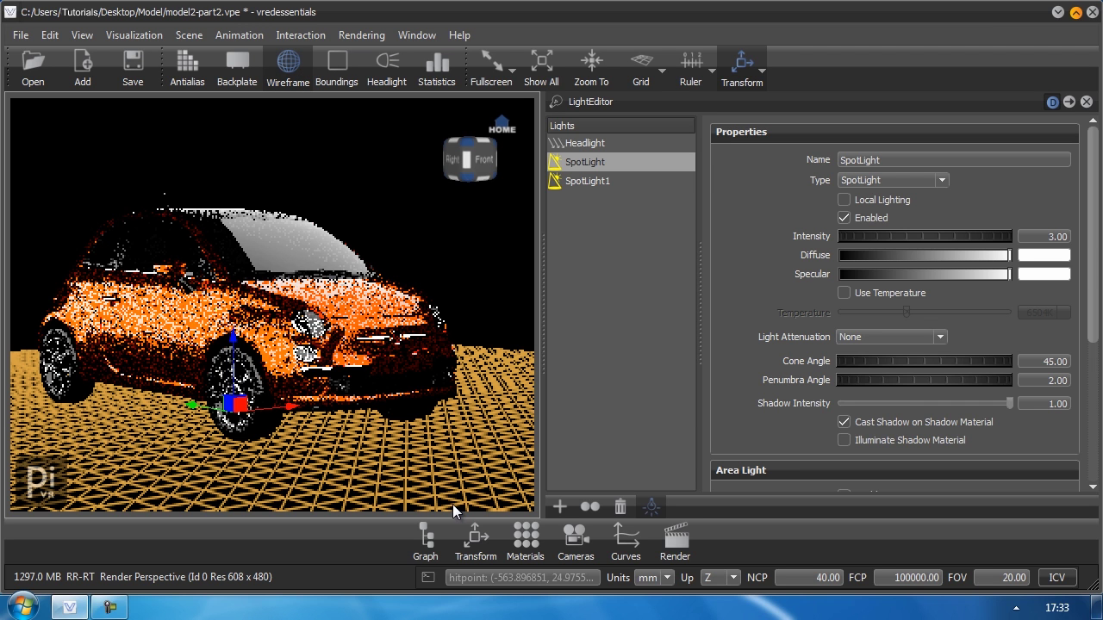
click(533, 540)
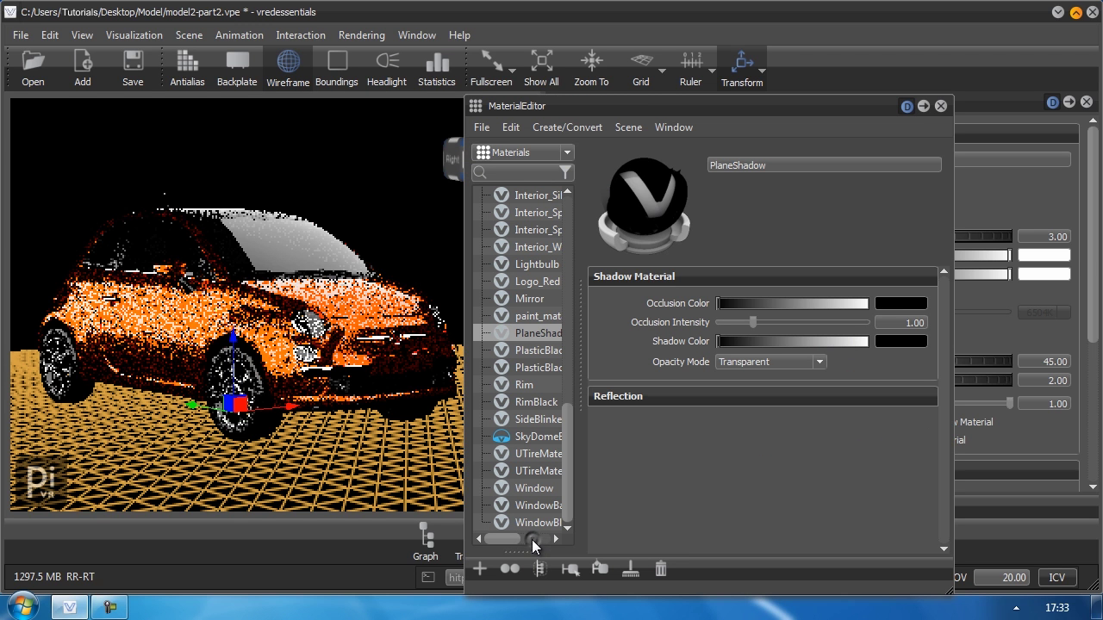
click(906, 105)
drag(806, 105, 844, 68)
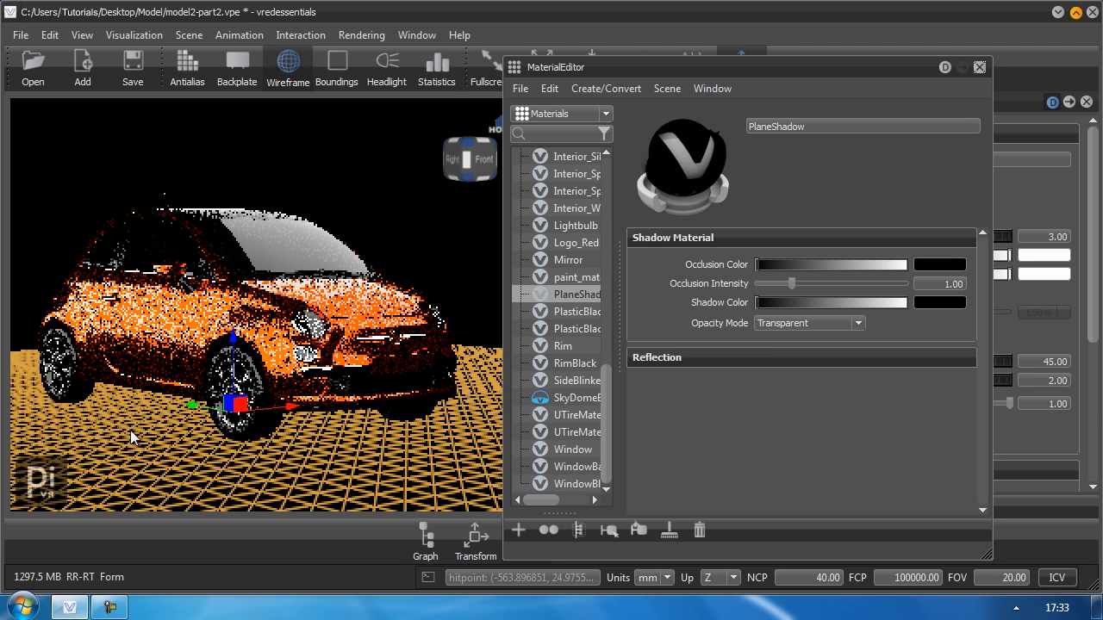
- Convert PlaneShadow to ReflectivePlasticMaterial with black diffuse and grey specular, then render without wireframe
right_click(563, 292)
mouse_move(618, 338)
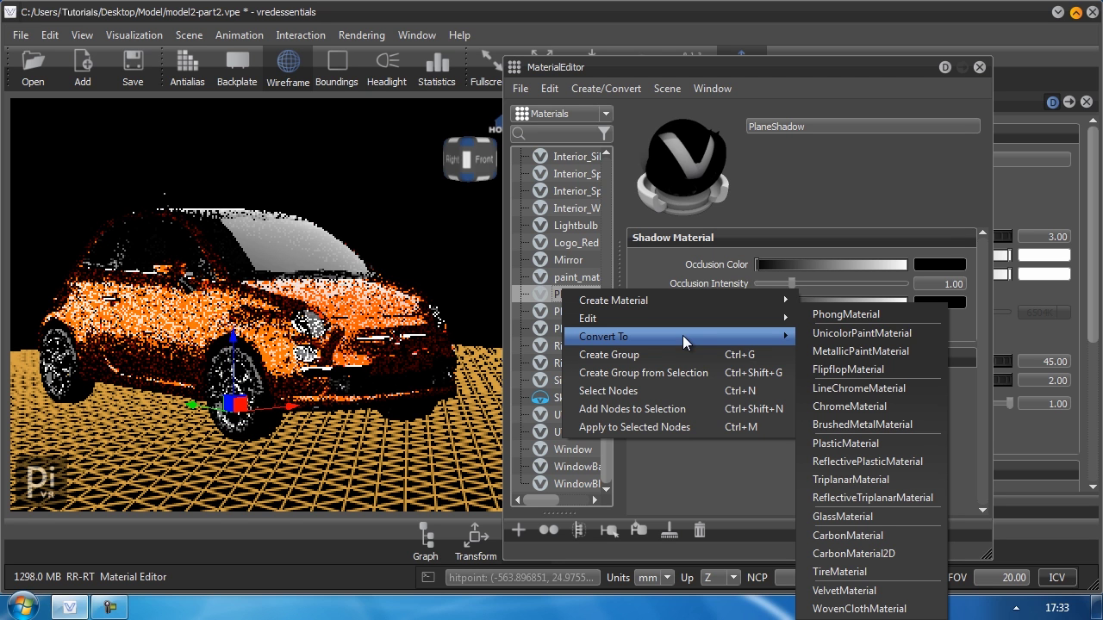
click(880, 466)
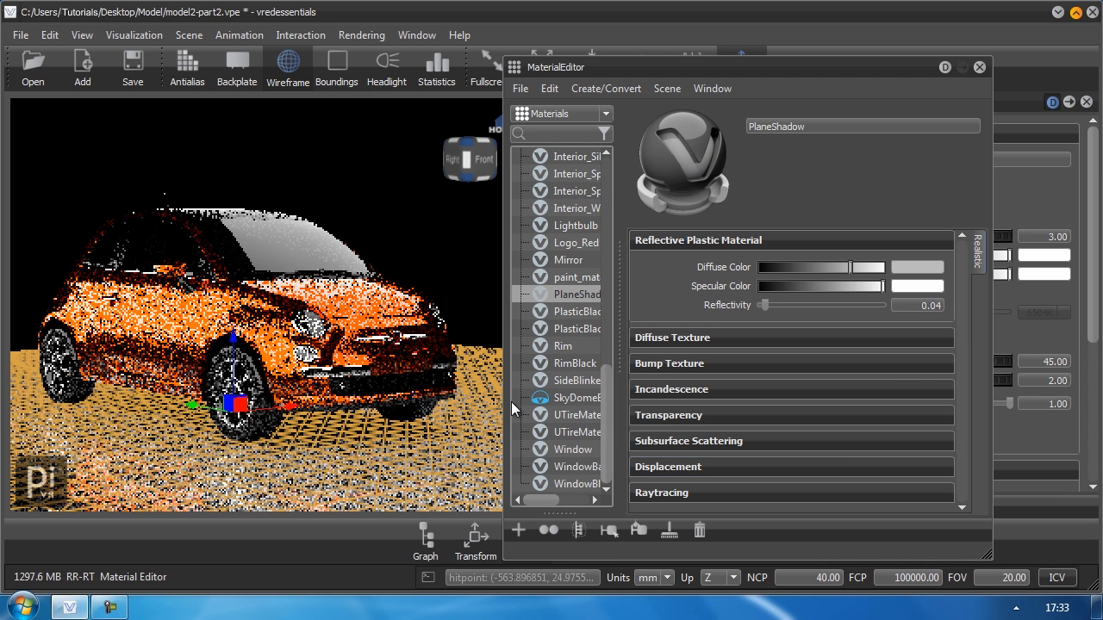
drag(826, 265, 769, 269)
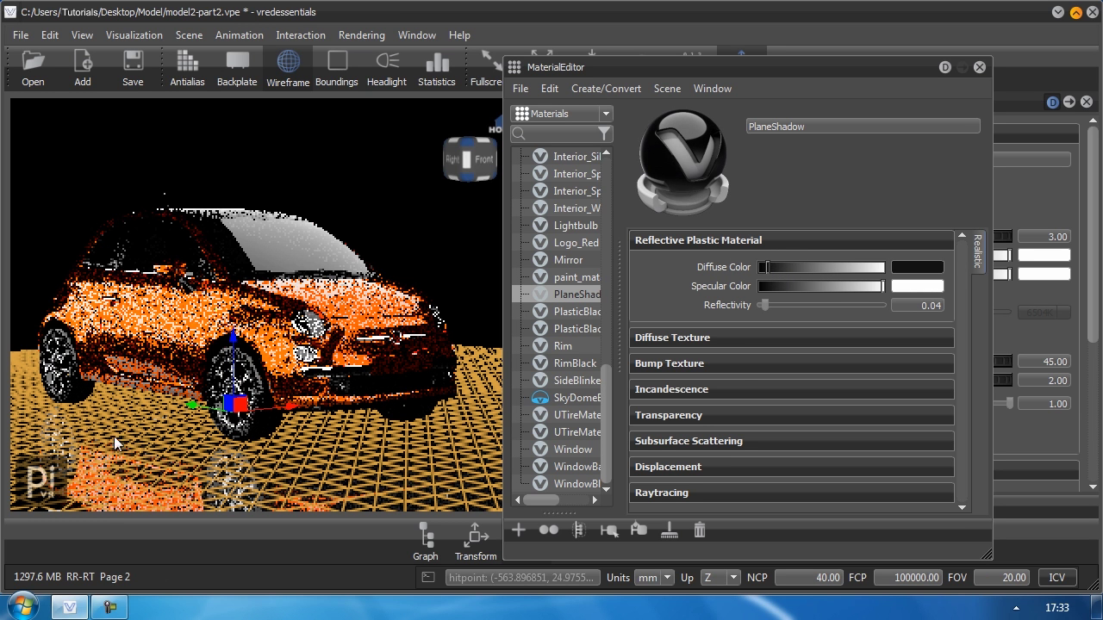
drag(865, 284, 834, 286)
click(286, 73)
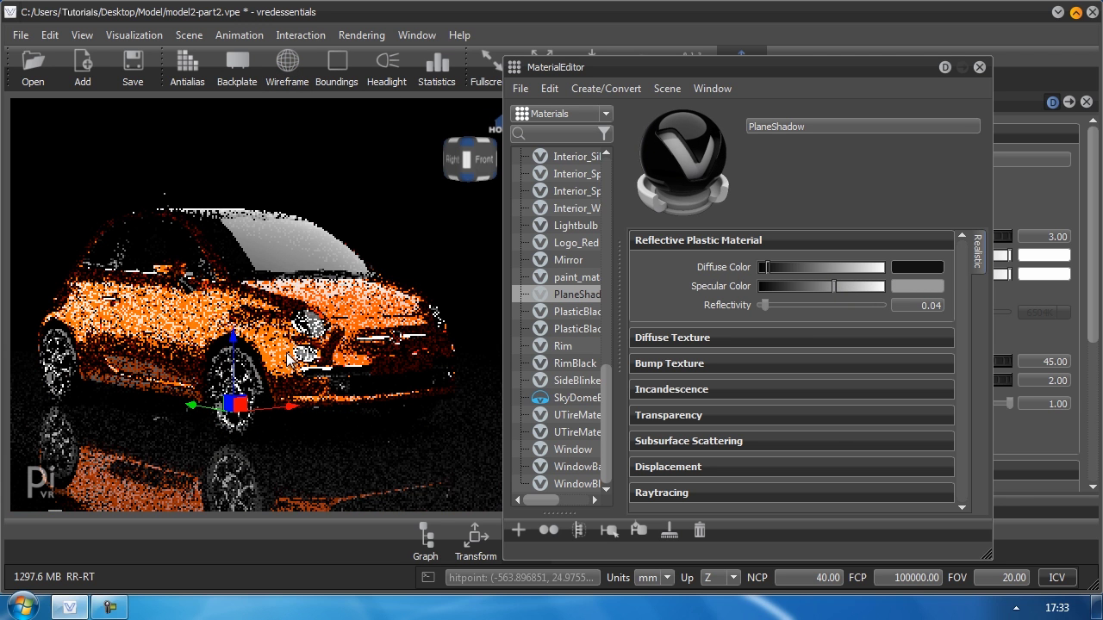
key(a)
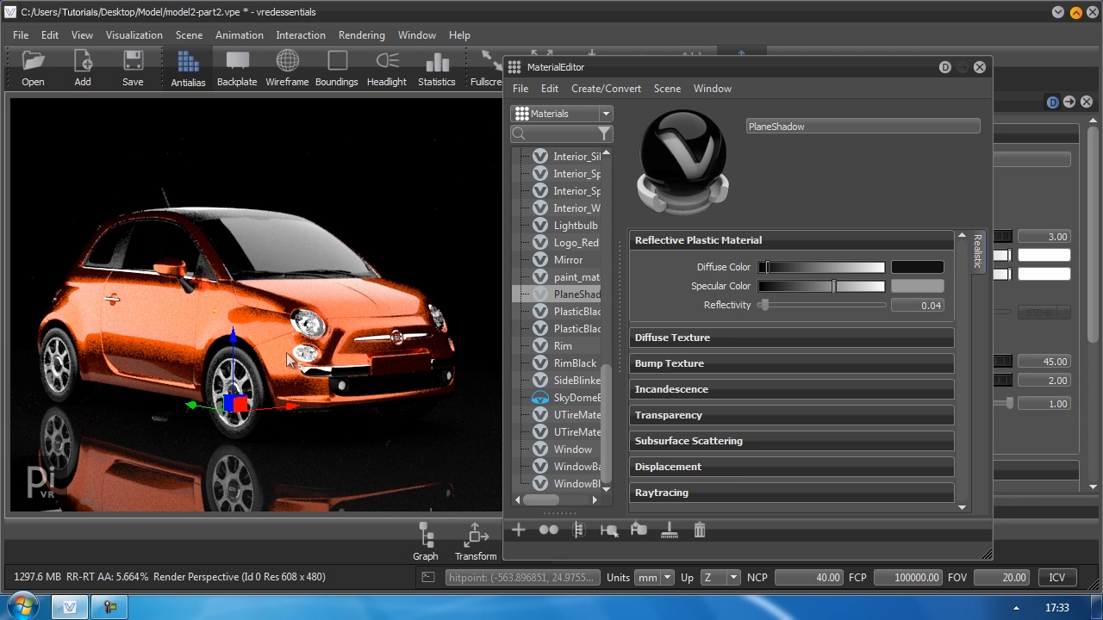
- Close the MaterialEditor window to return to the Light Editor
click(980, 68)
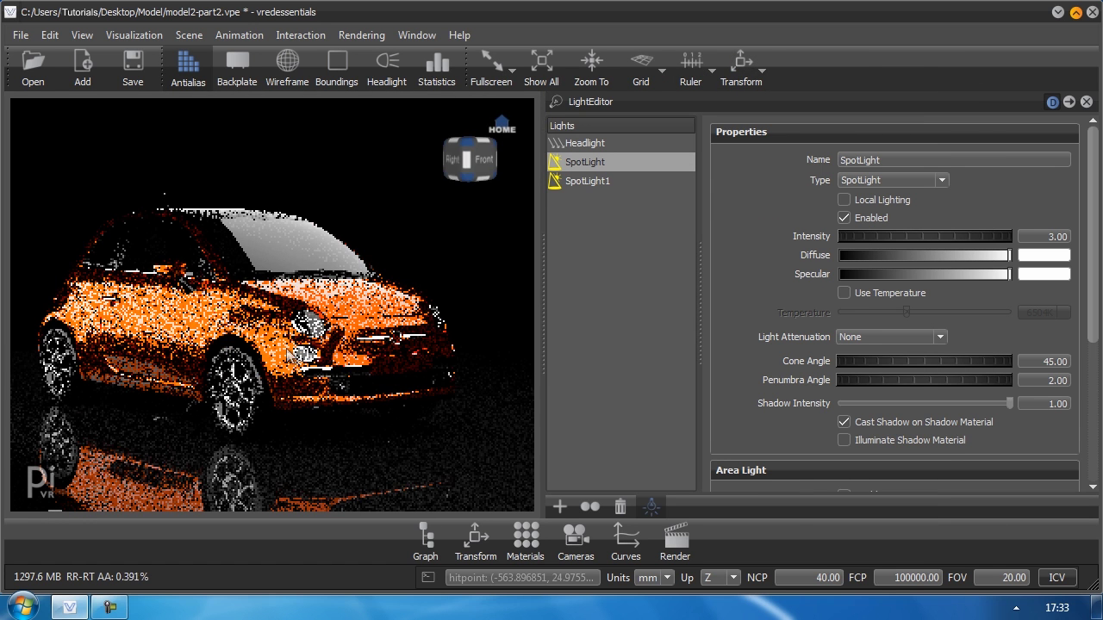